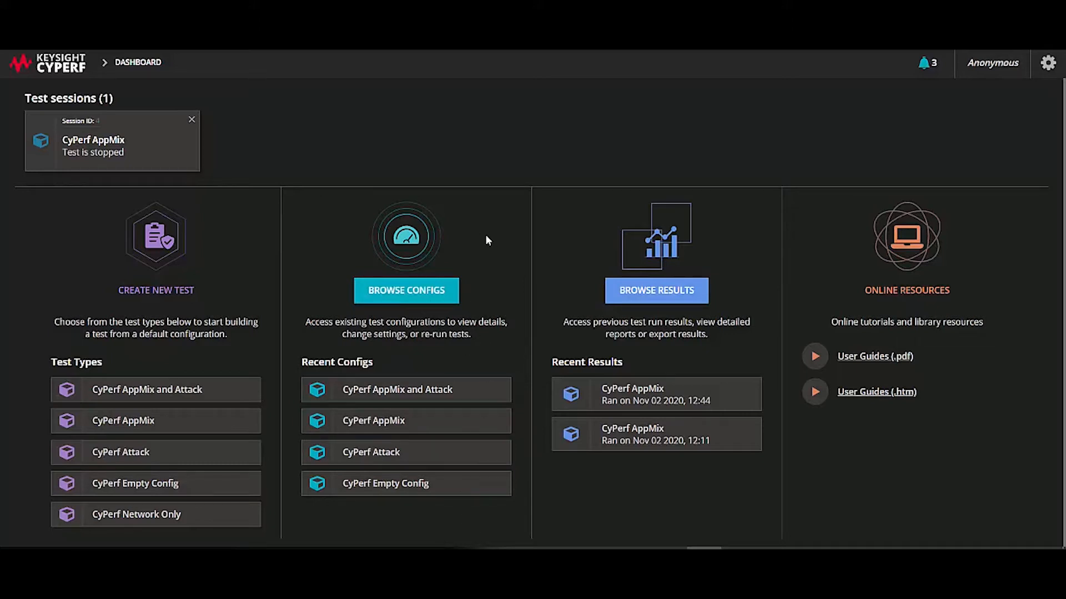
Step: Open the existing CyPerf AppMix test session and check the agent assigned to the server network segment
left_click(150, 160)
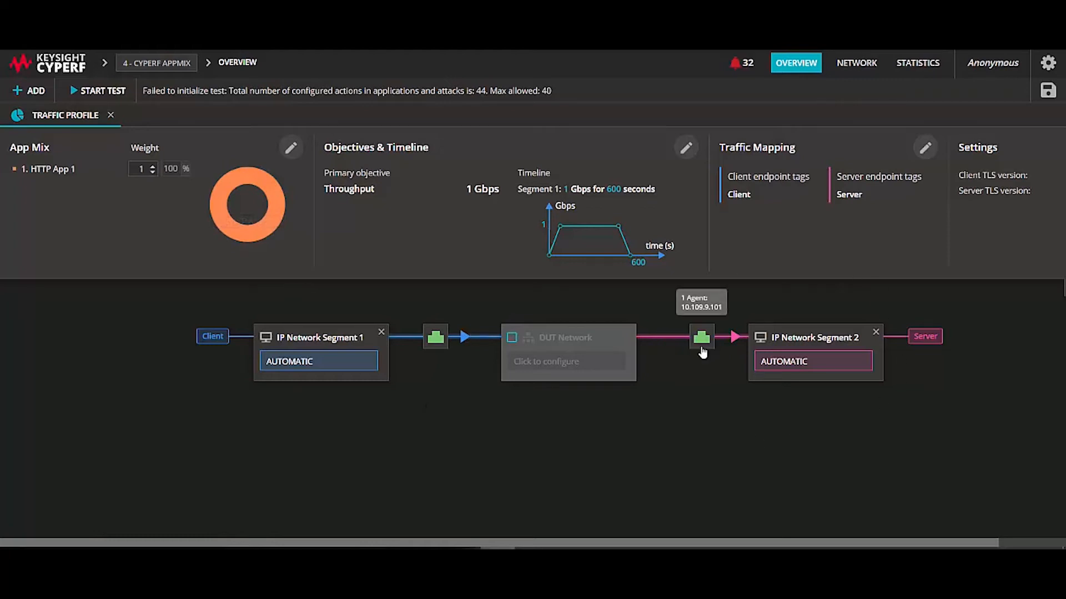
left_click(702, 352)
left_click(803, 443)
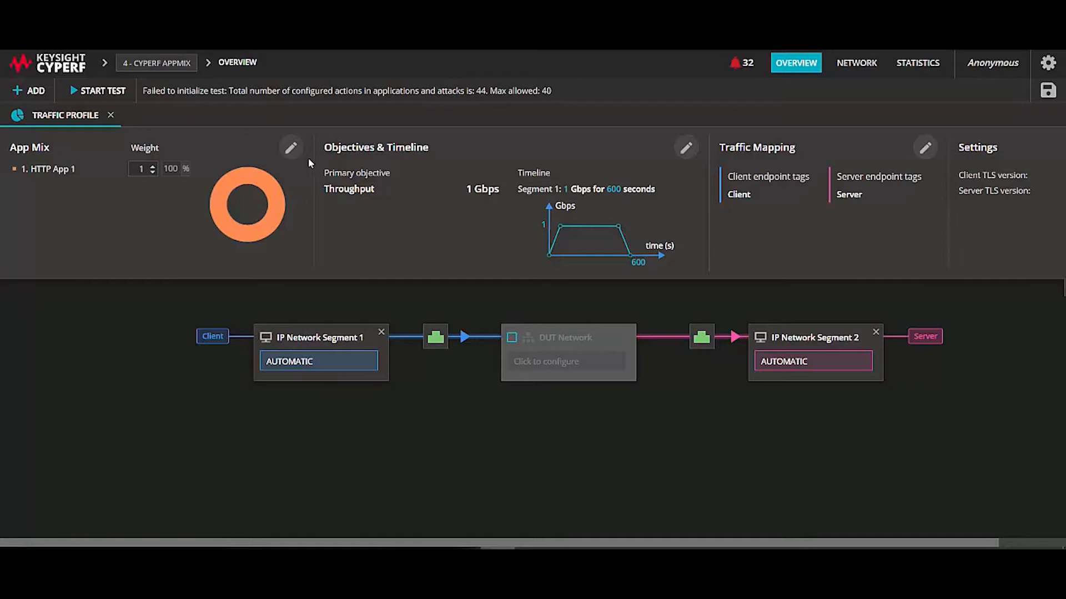
Step: Add the eBanking, eShop and Video Platform Chrome to Apache applications to the traffic profile's app mix
left_click(290, 148)
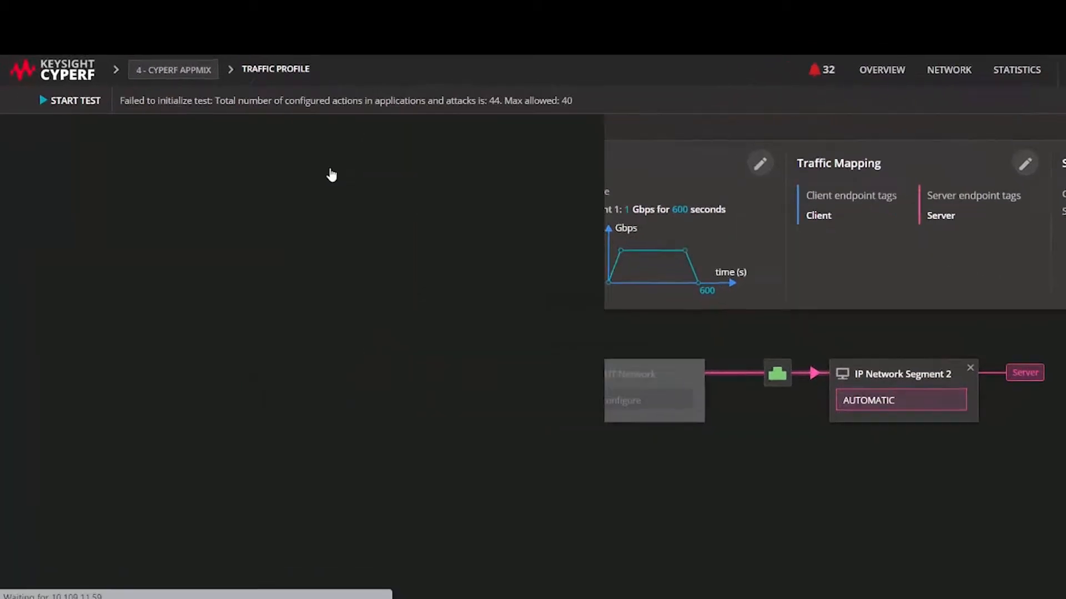
left_click(554, 203)
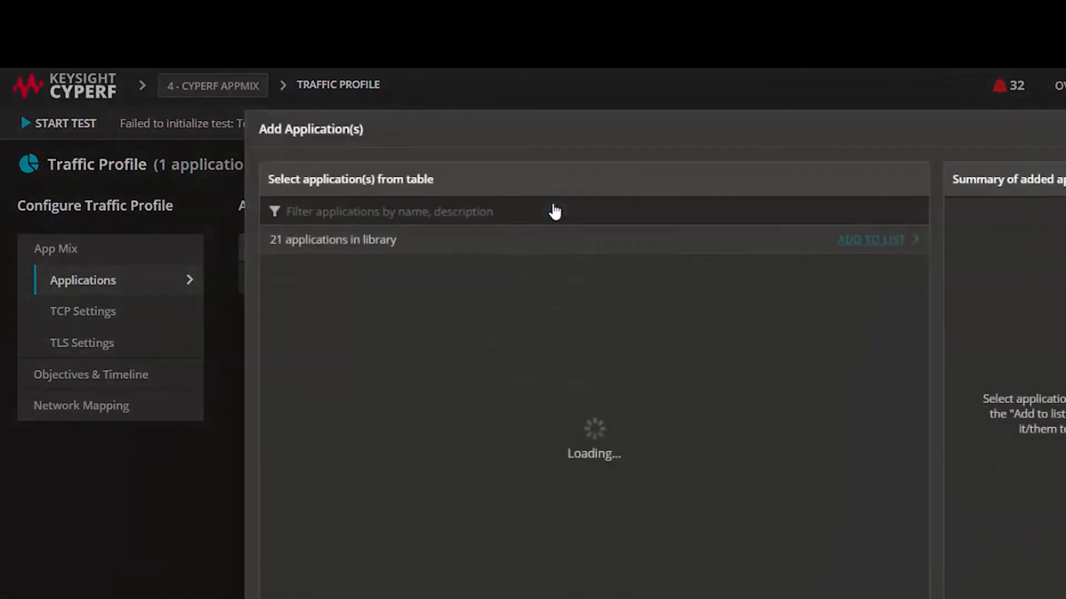
left_click(277, 298)
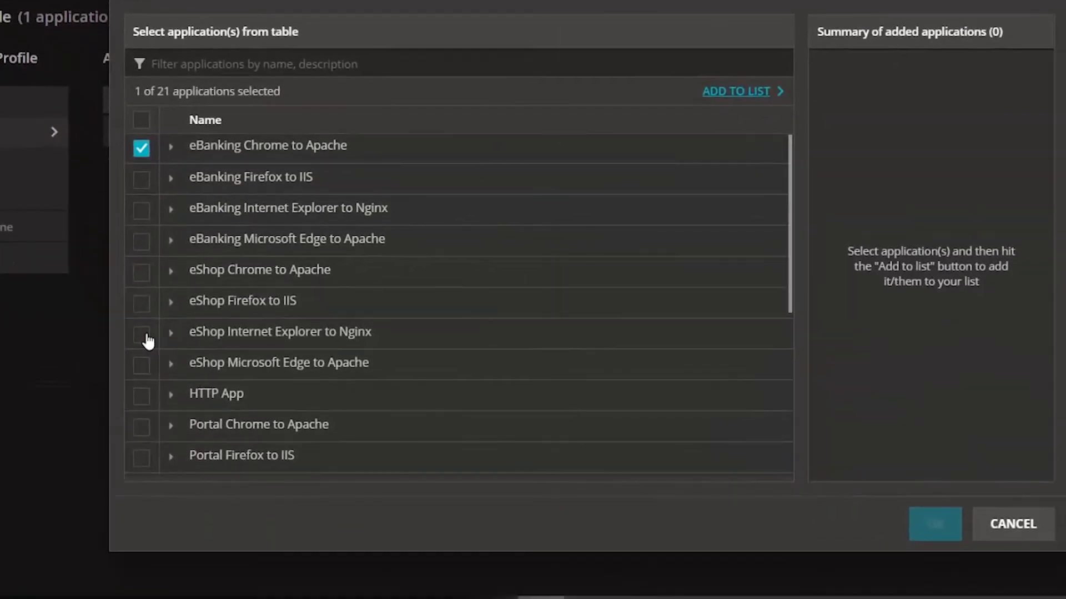
left_click(142, 273)
scroll(162, 413, "down", 2)
scroll(165, 400, "down", 4)
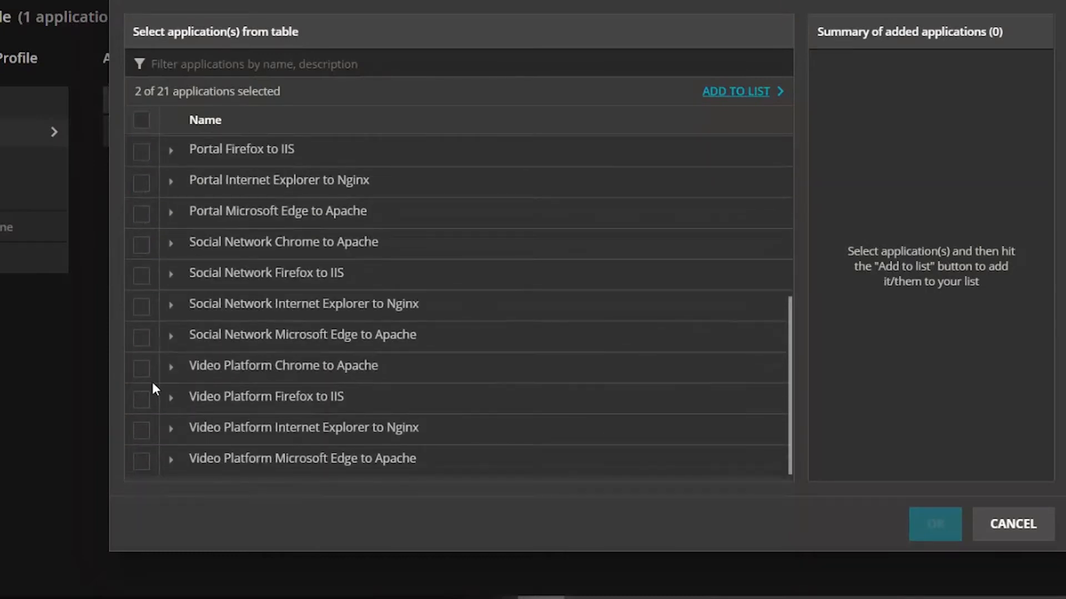
left_click(143, 366)
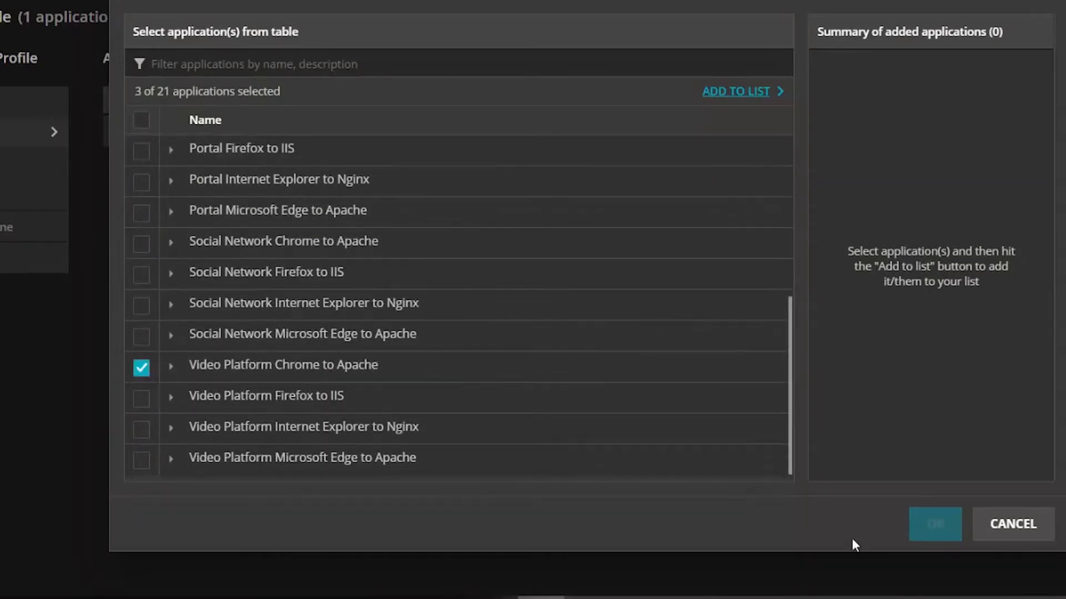
left_click(741, 92)
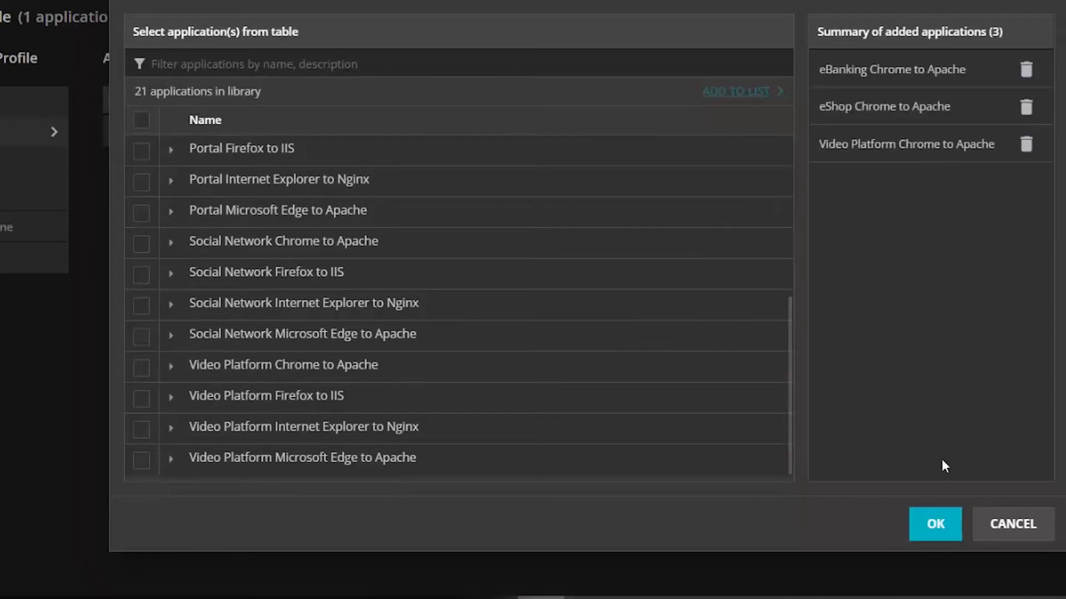
left_click(936, 525)
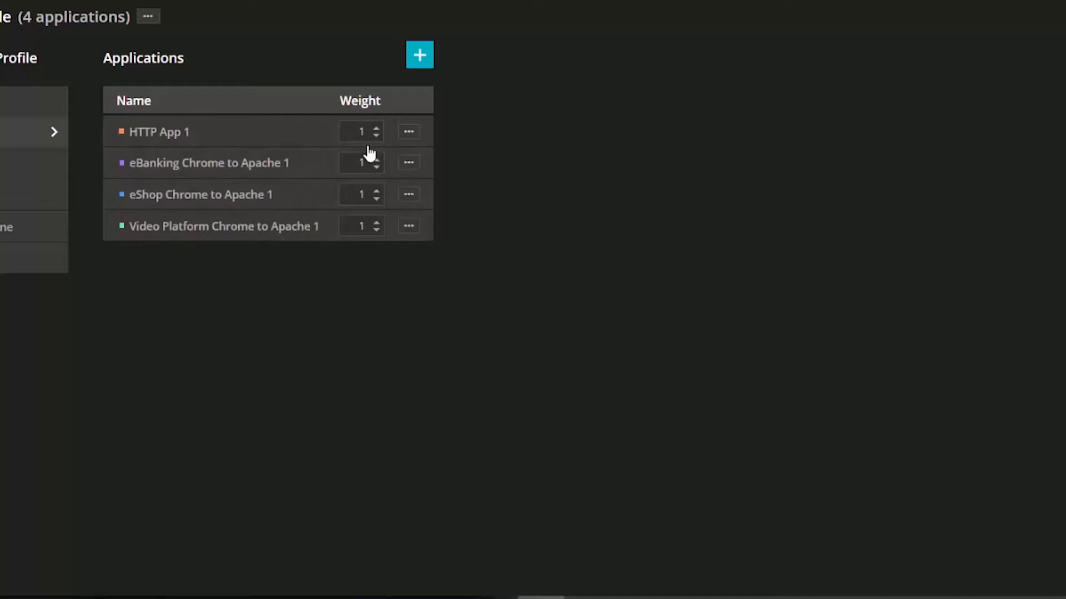
Step: Set the application weights to 3 for HTTP App 1, 2 for eShop and 3 for Video Platform
left_click(377, 128)
left_click(377, 128)
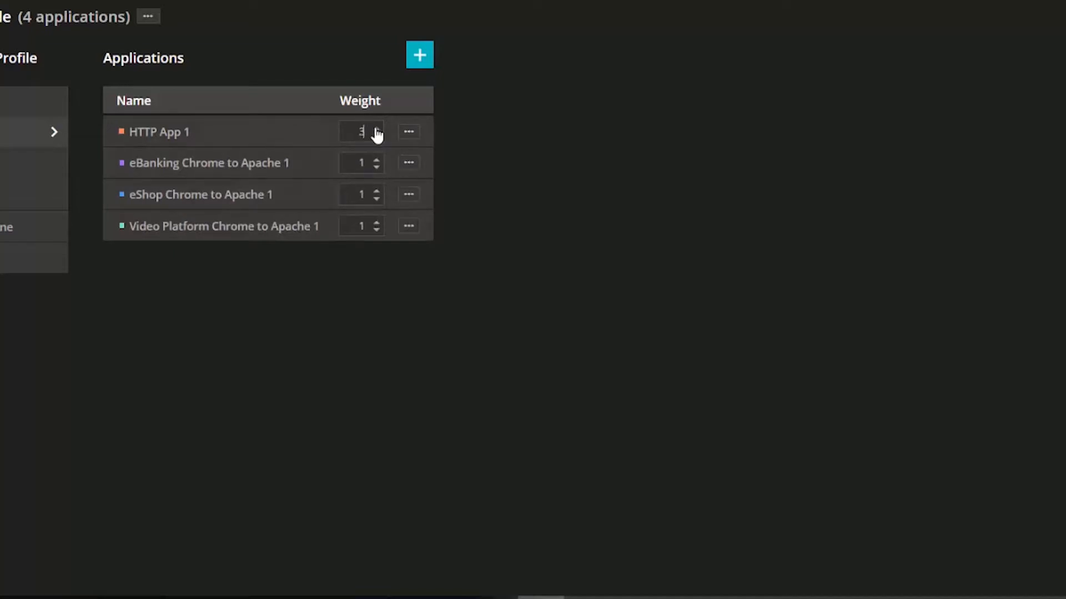
left_click(376, 191)
left_click(376, 222)
left_click(377, 223)
Step: Review the traffic profile's TCP settings and its client and server TLS settings
left_click(103, 221)
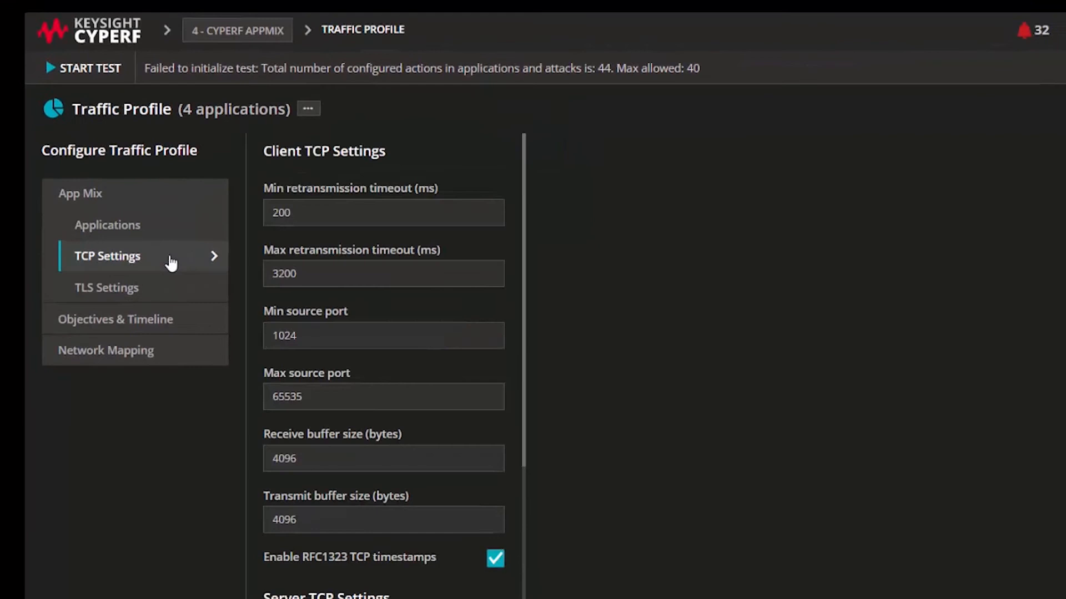
scroll(393, 431, "down", 5)
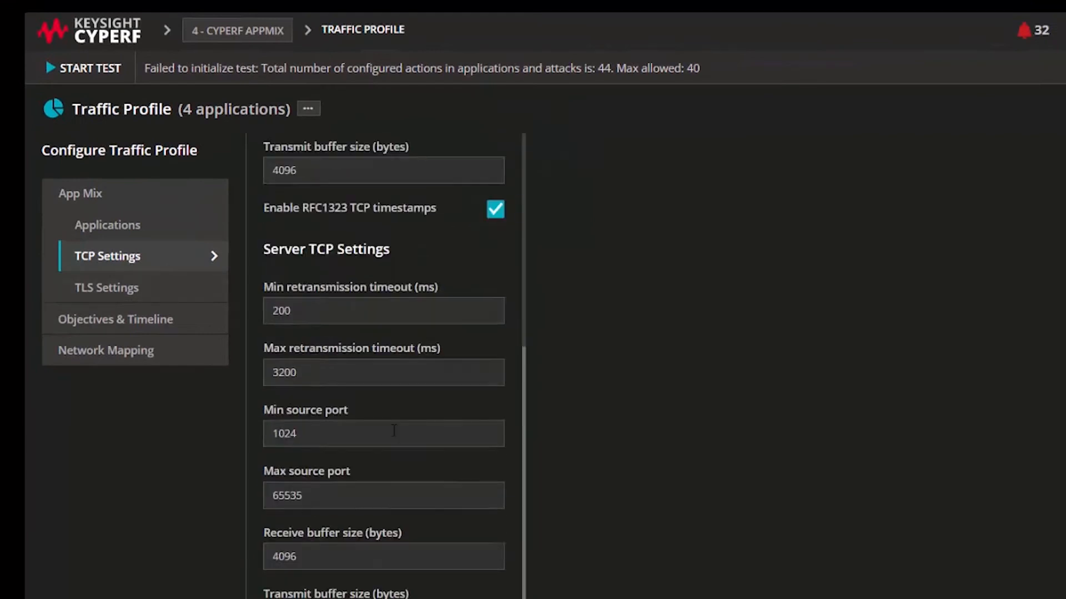
left_click(197, 291)
left_click(317, 195)
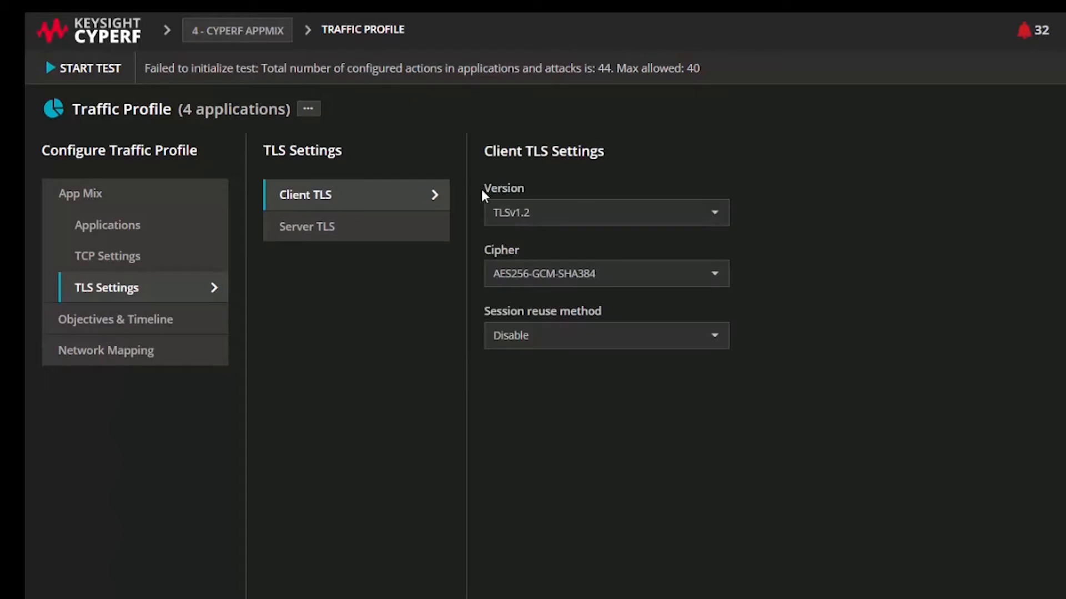
left_click(400, 227)
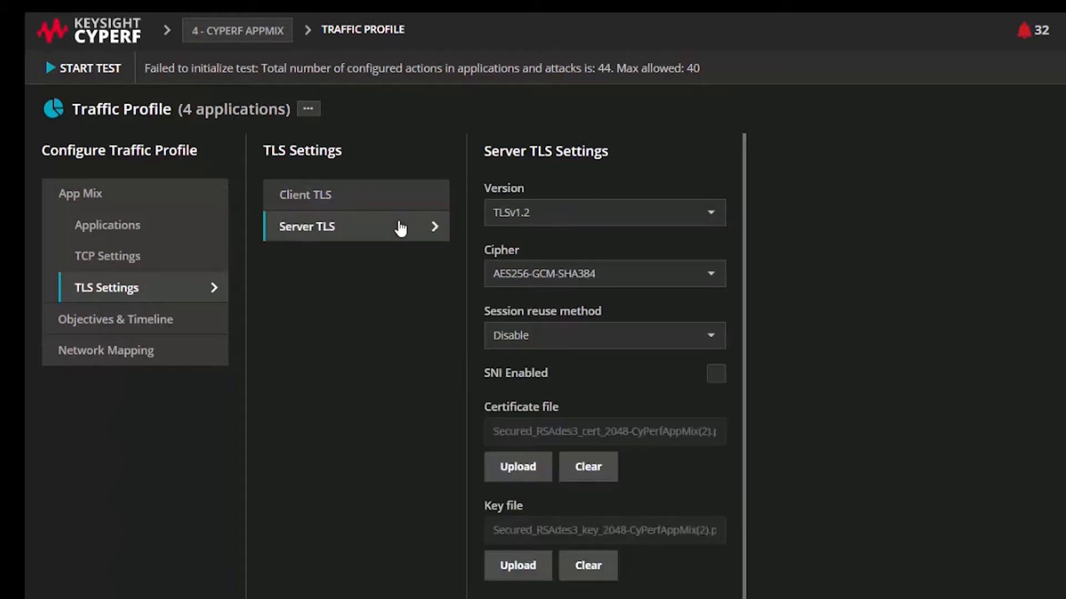
scroll(556, 508, "down", 2)
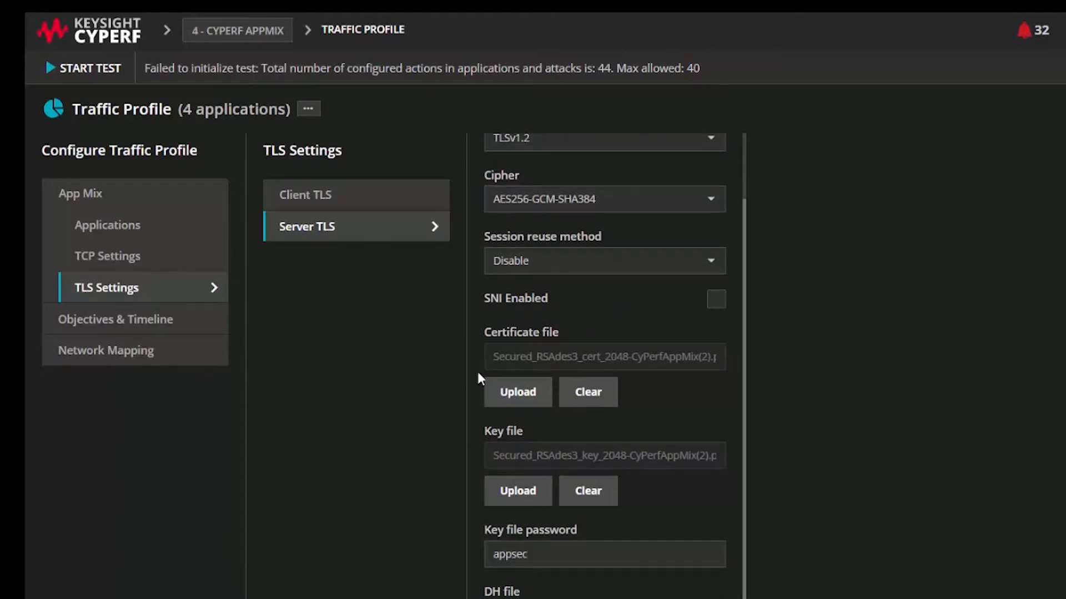
Step: Add a Simulated users secondary objective to the traffic profile with a value of 1000
left_click(188, 321)
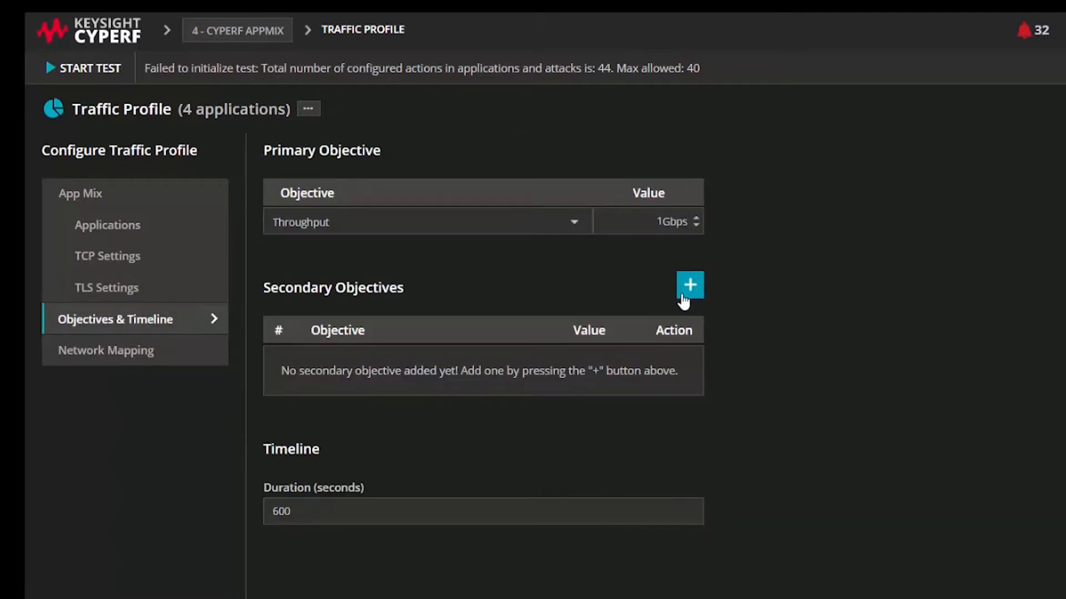
left_click(698, 286)
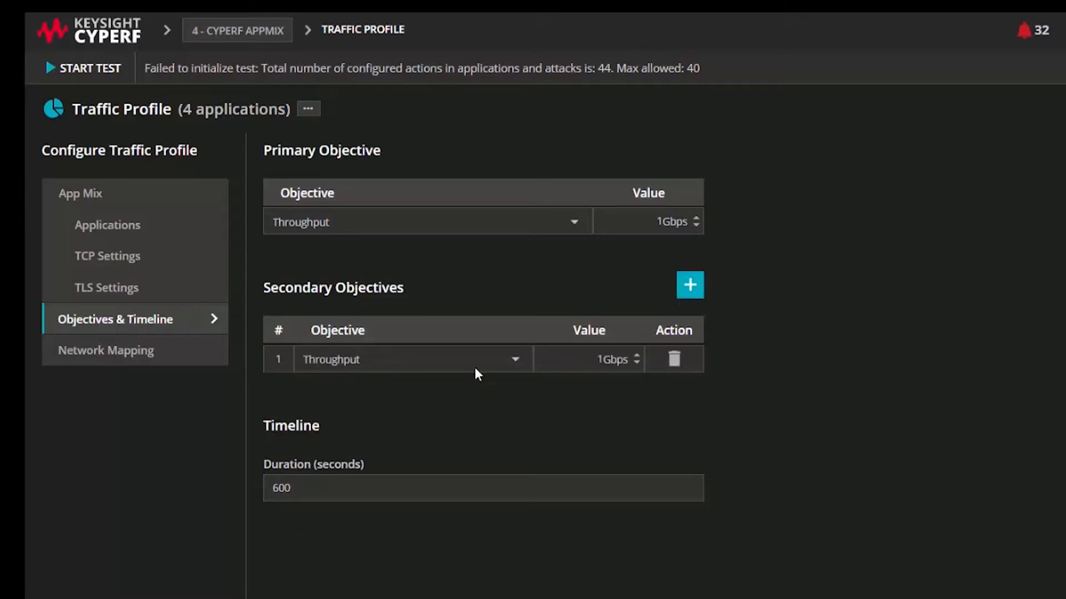
left_click(511, 361)
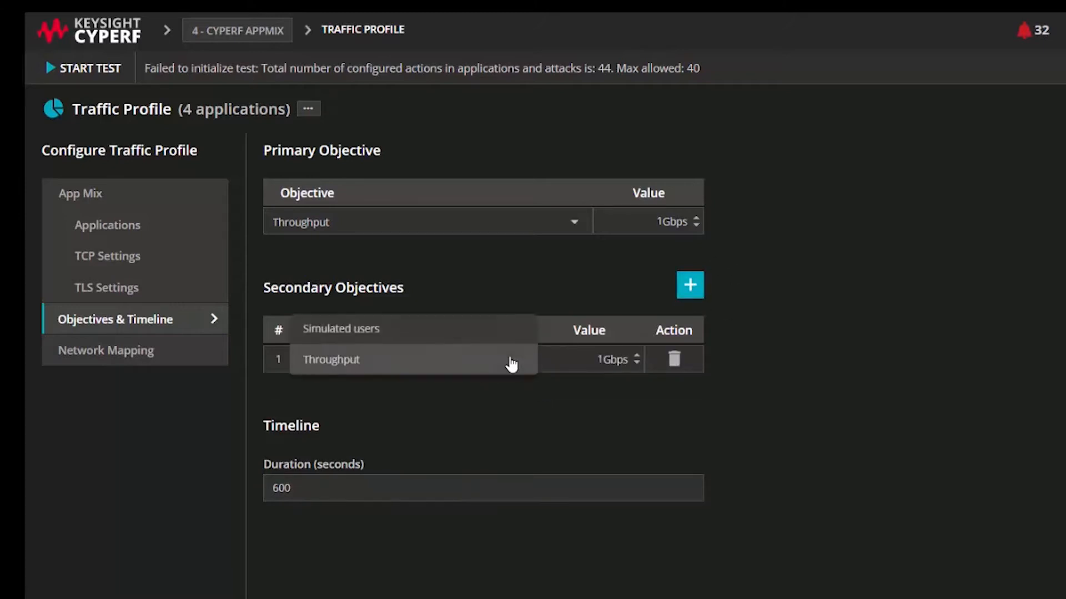
left_click(491, 334)
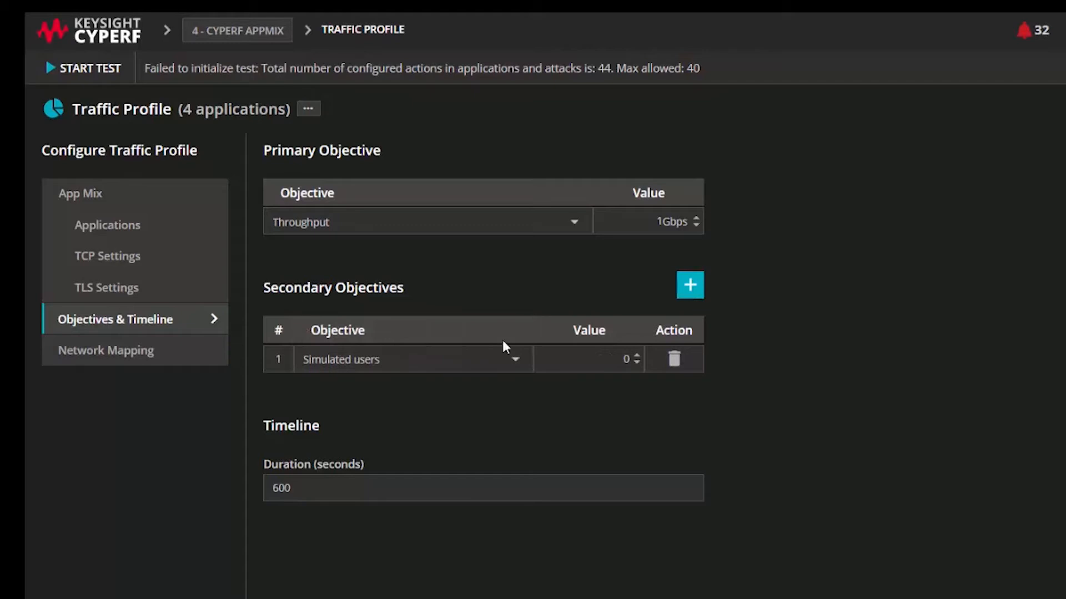
left_click(627, 361)
type("1000")
Step: View the traffic profile's network endpoint mapping and return to the test overview
left_click(177, 361)
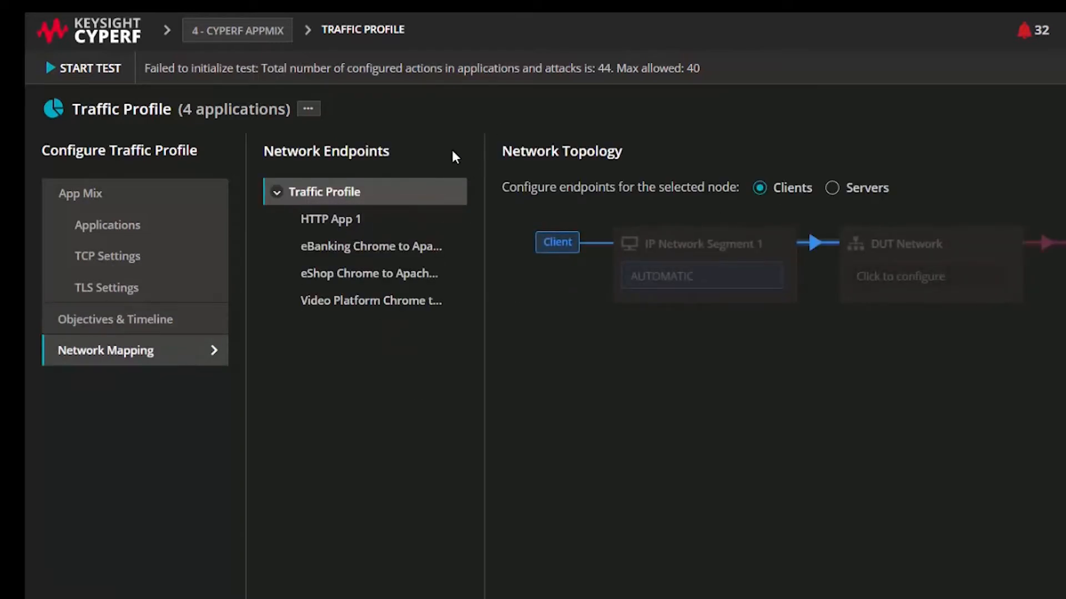
left_click(253, 42)
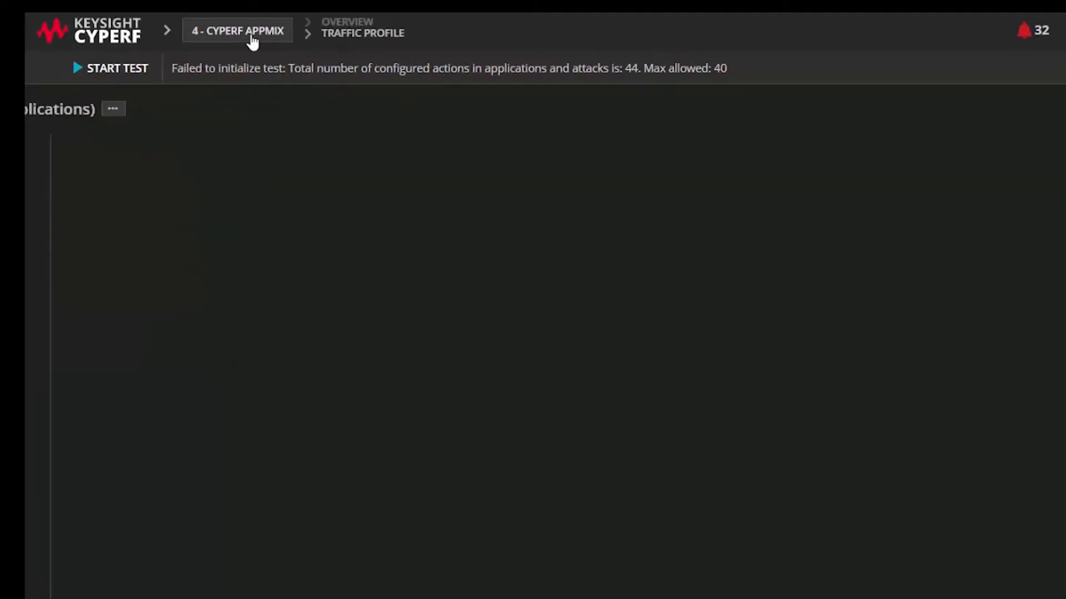
Step: Add a custom attack profile to the test and open its attack list for editing
left_click(83, 66)
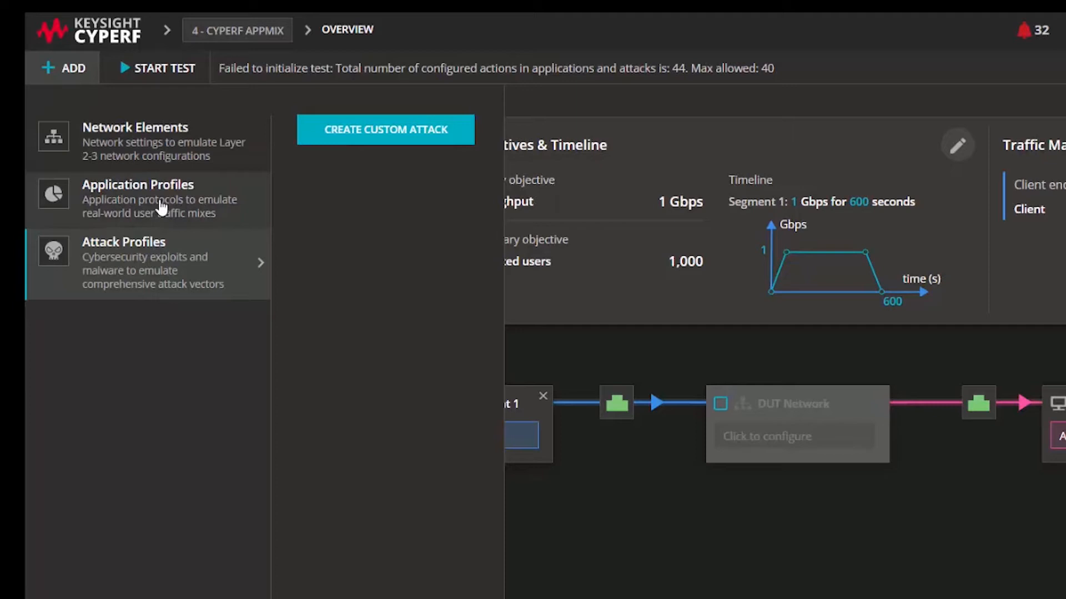
left_click(156, 262)
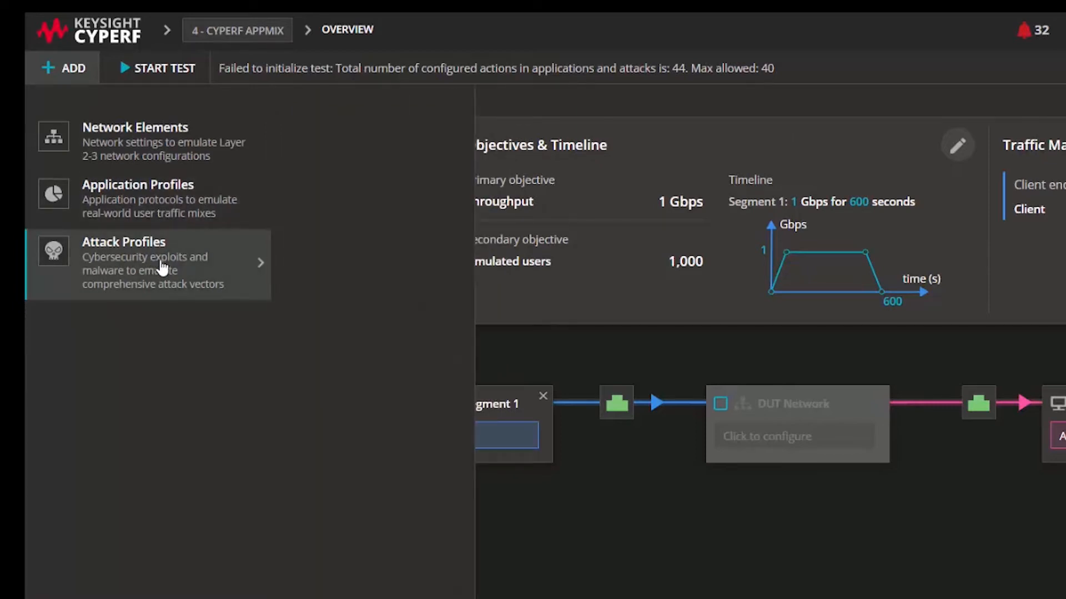
left_click(375, 136)
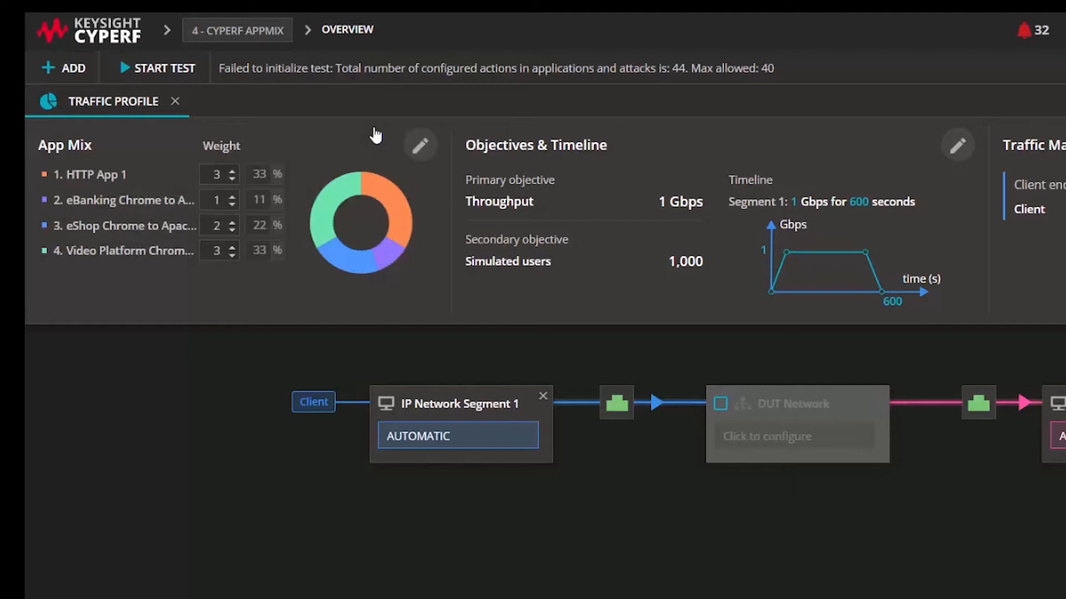
left_click(434, 152)
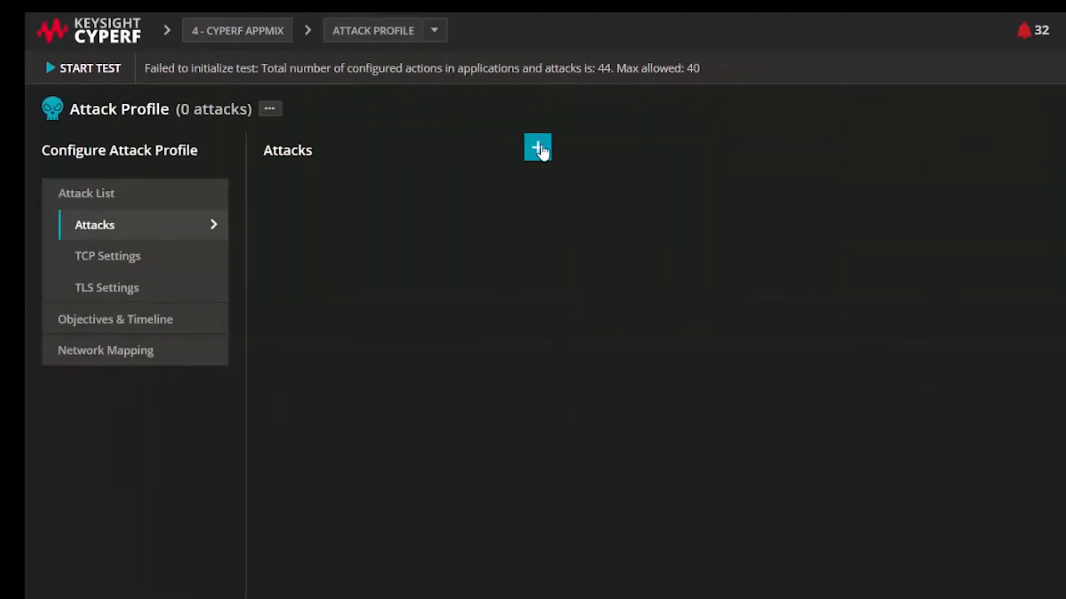
Step: Add the eBanking and eShop attacks on Chrome browser from the attack library to the attack profile
left_click(538, 147)
left_click(304, 264)
left_click(291, 384)
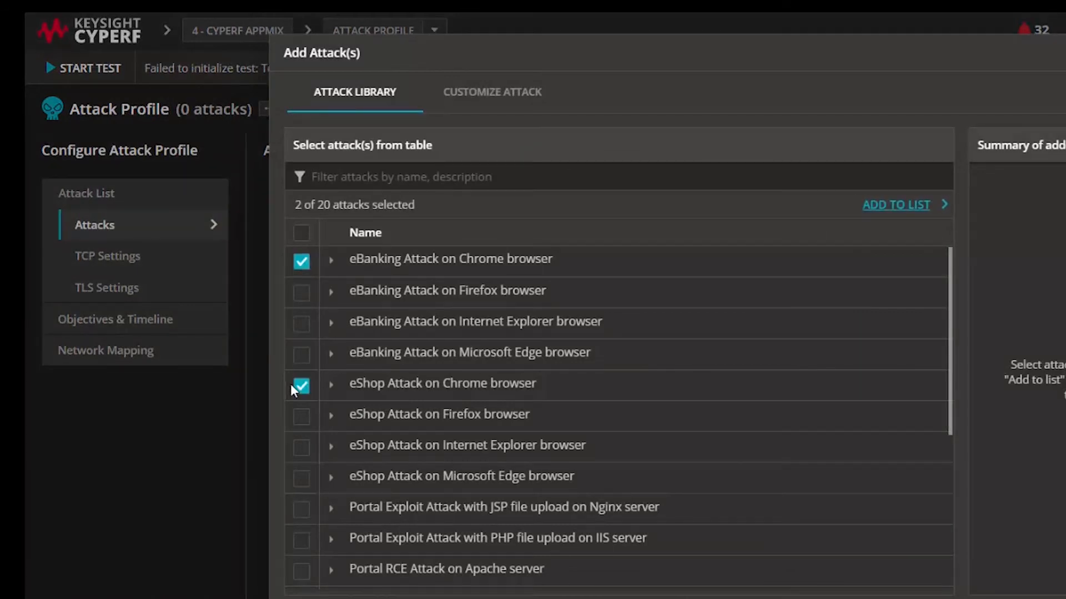
left_click(902, 209)
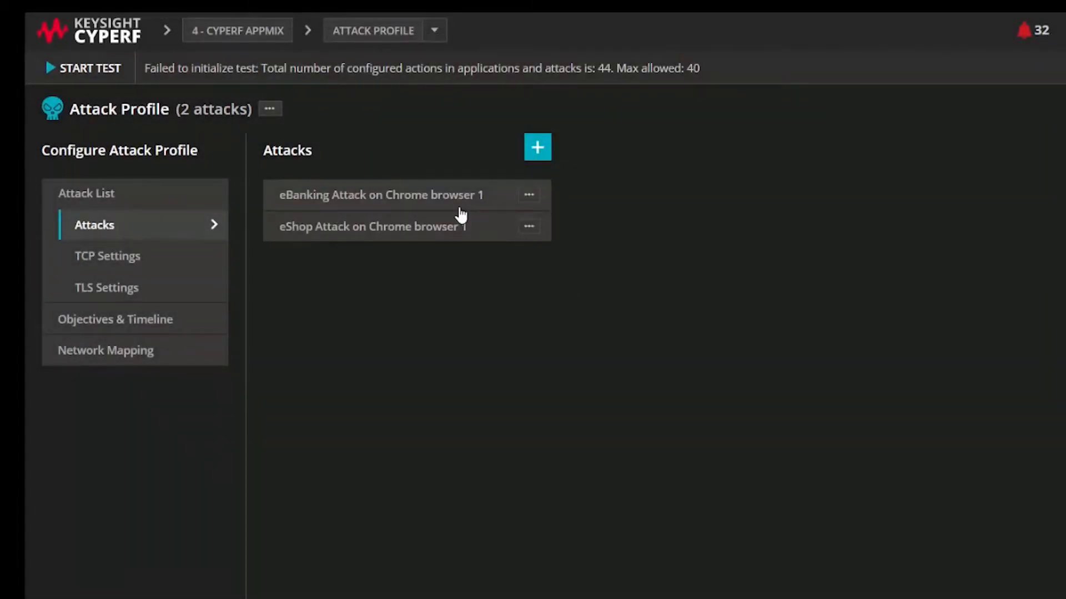
Step: Insert the Apple JavaScriptCore Out of Bounds Memory Access and Safari Webkit AIR Dangling Pointer Register strikes after View Transactions in the eBanking attack
left_click(469, 197)
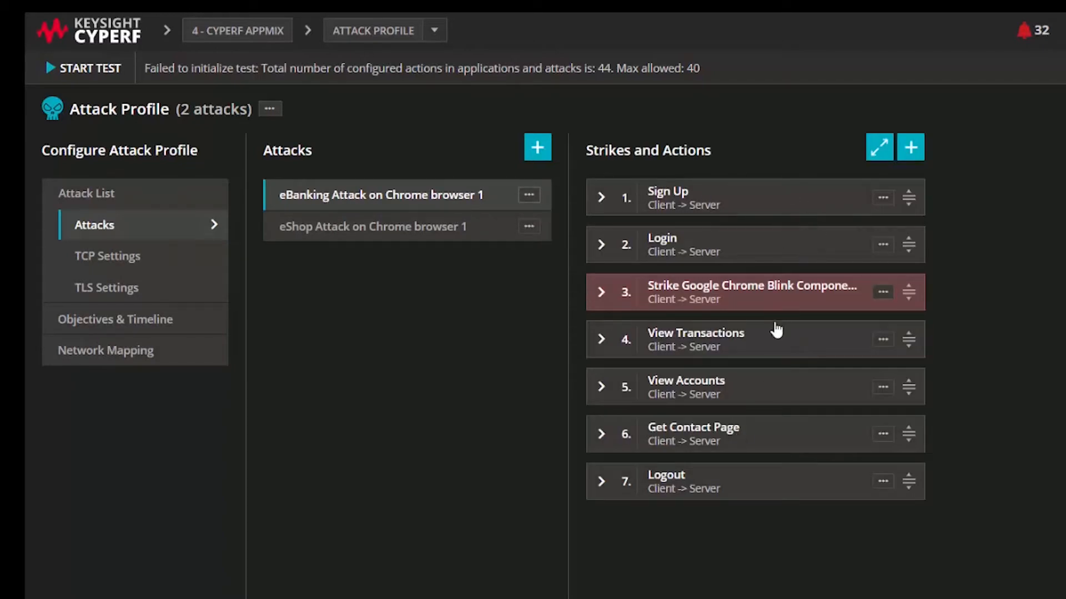
left_click(911, 149)
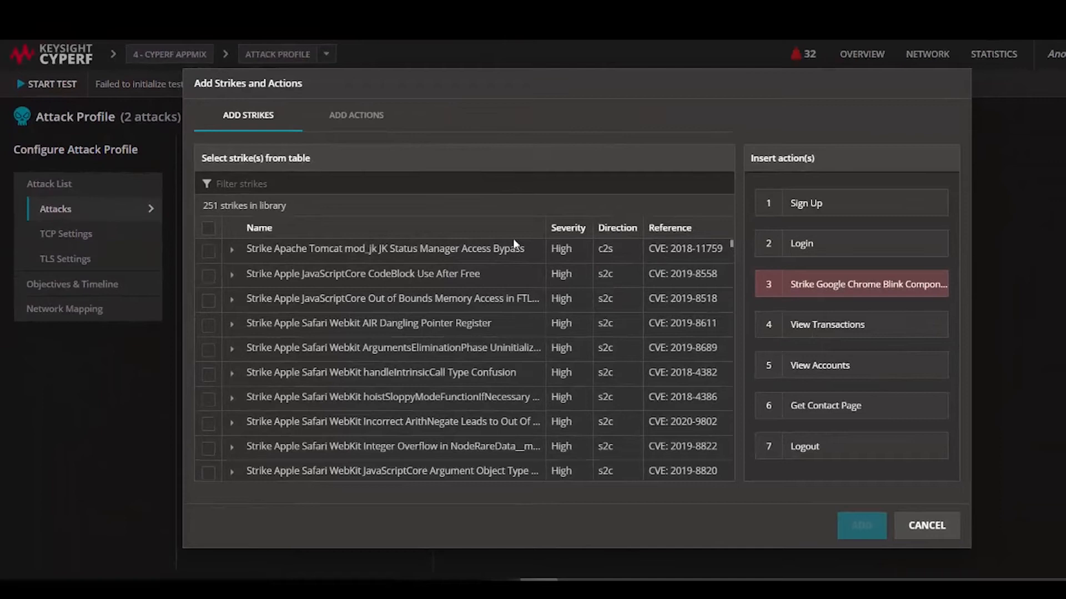
left_click(208, 301)
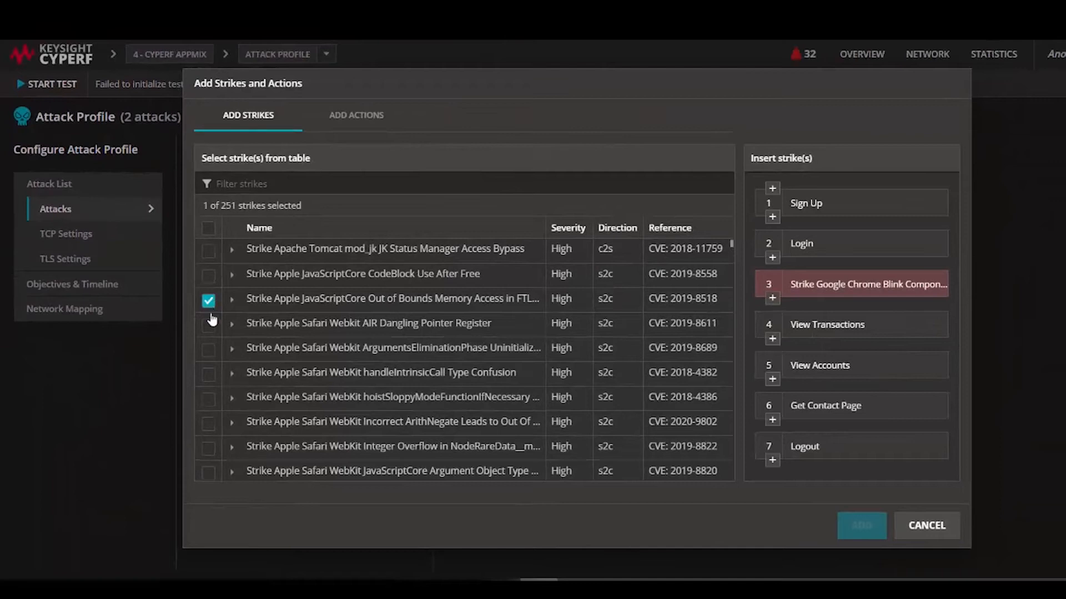
left_click(208, 325)
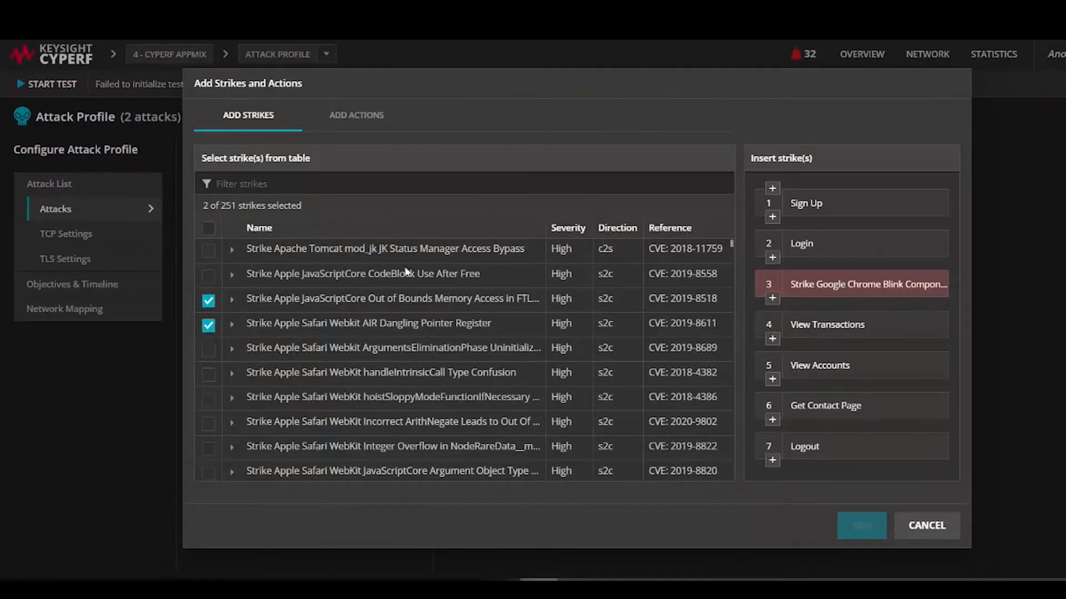
left_click(773, 343)
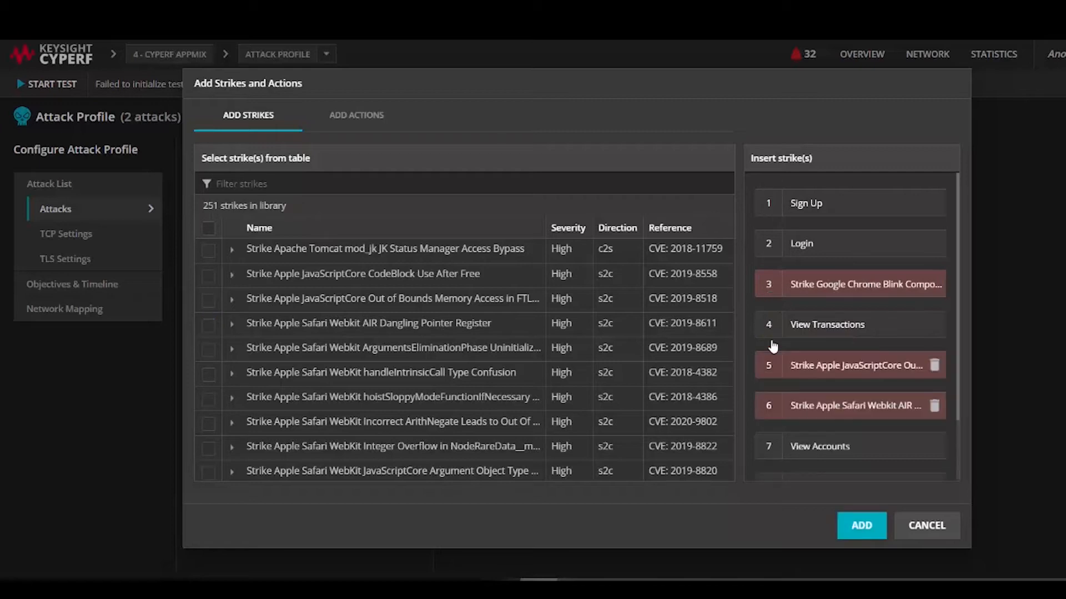
left_click(855, 527)
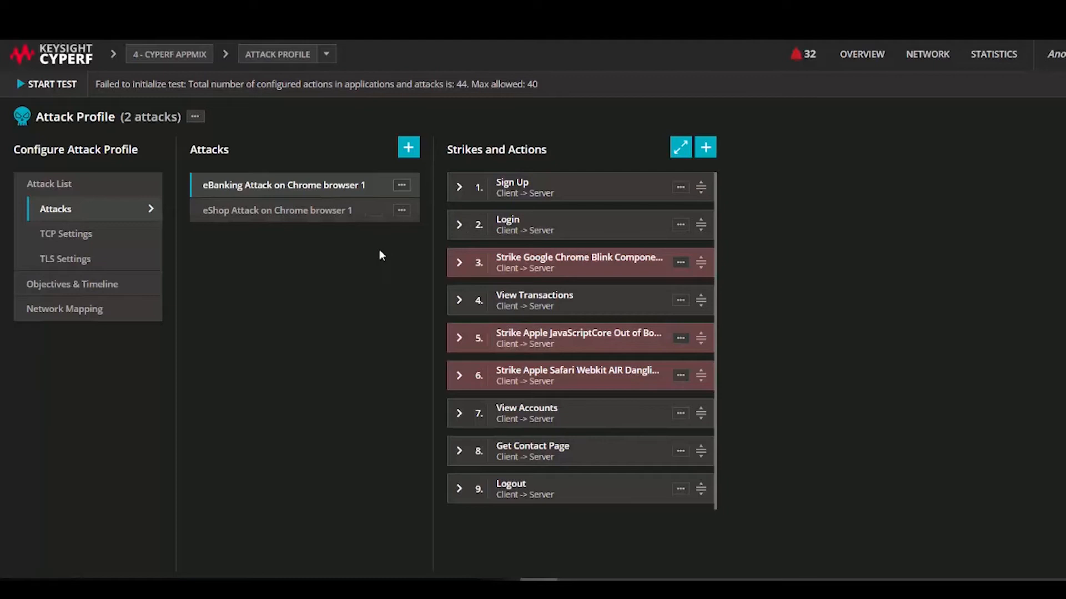
Step: Start a customized attack in the attack profile, targeting the Portal Chrome to Apache application from the application library
left_click(407, 149)
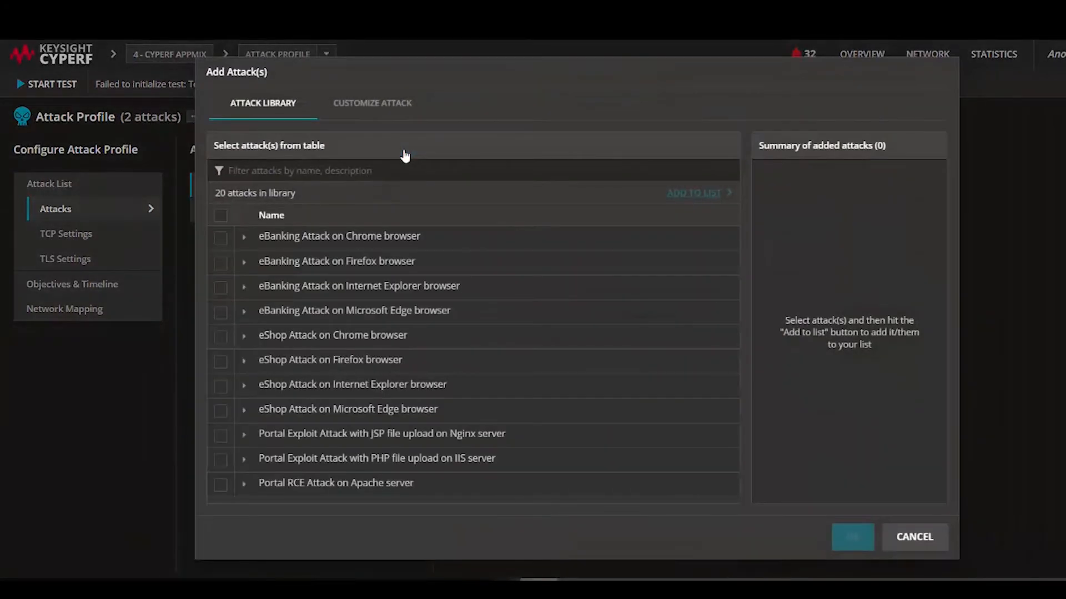
left_click(388, 110)
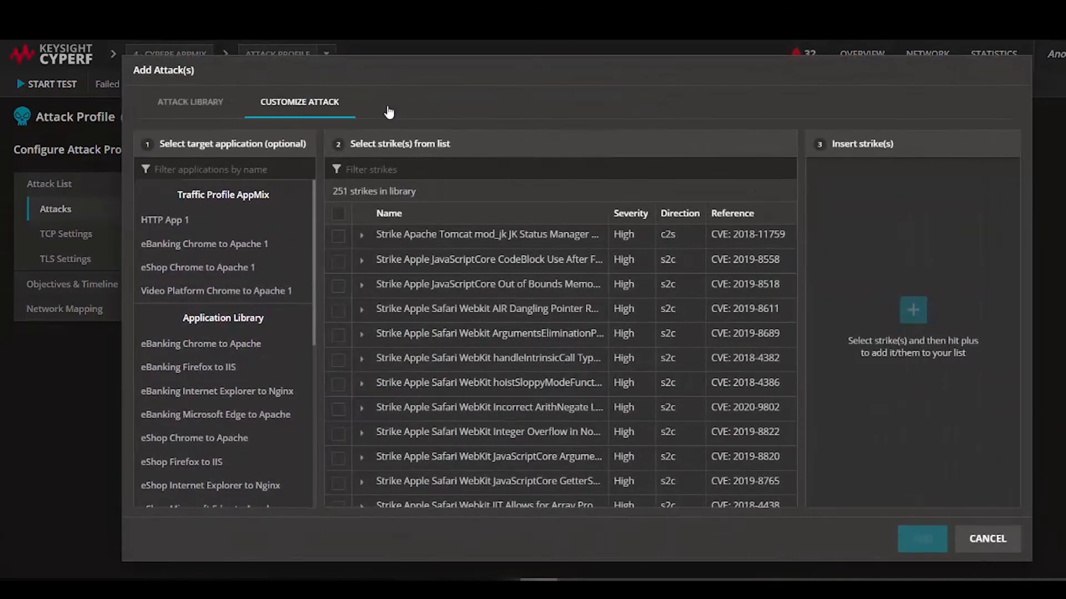
scroll(234, 357, "down", 3)
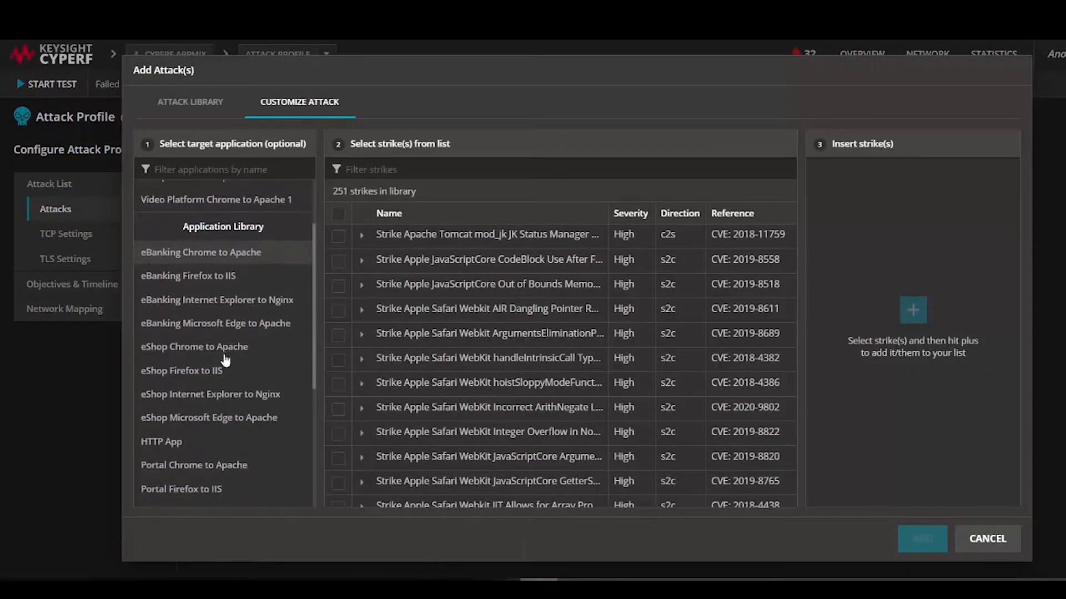
scroll(229, 347, "down", 1)
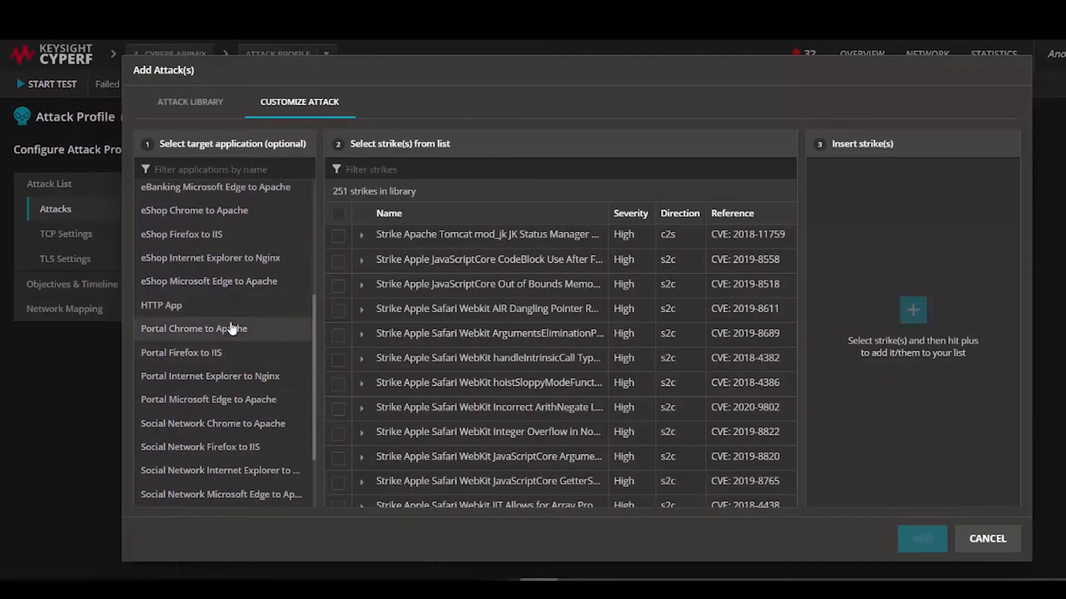
left_click(232, 328)
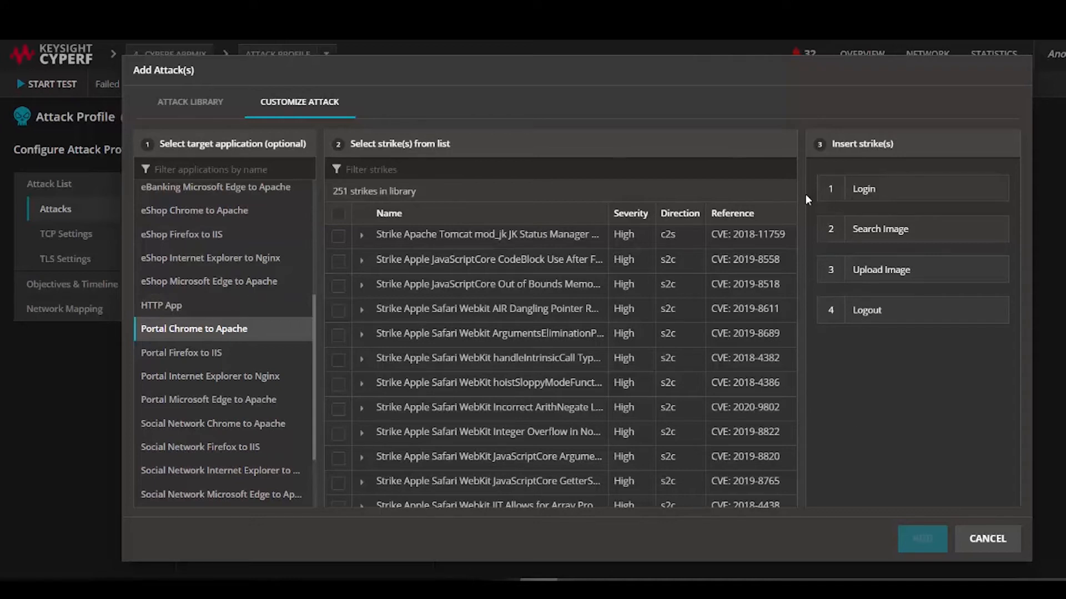
Step: Filter the strikes by "cerb", insert Strike Cerber_047b31ba after Search Image, and add the custom attack to the profile
type("cerb")
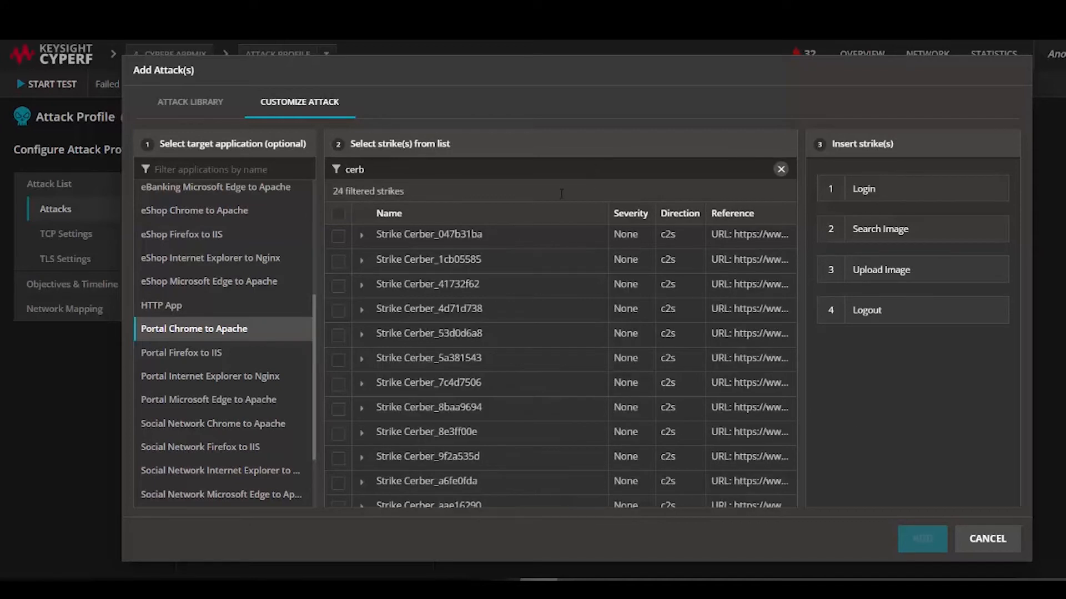
left_click(337, 236)
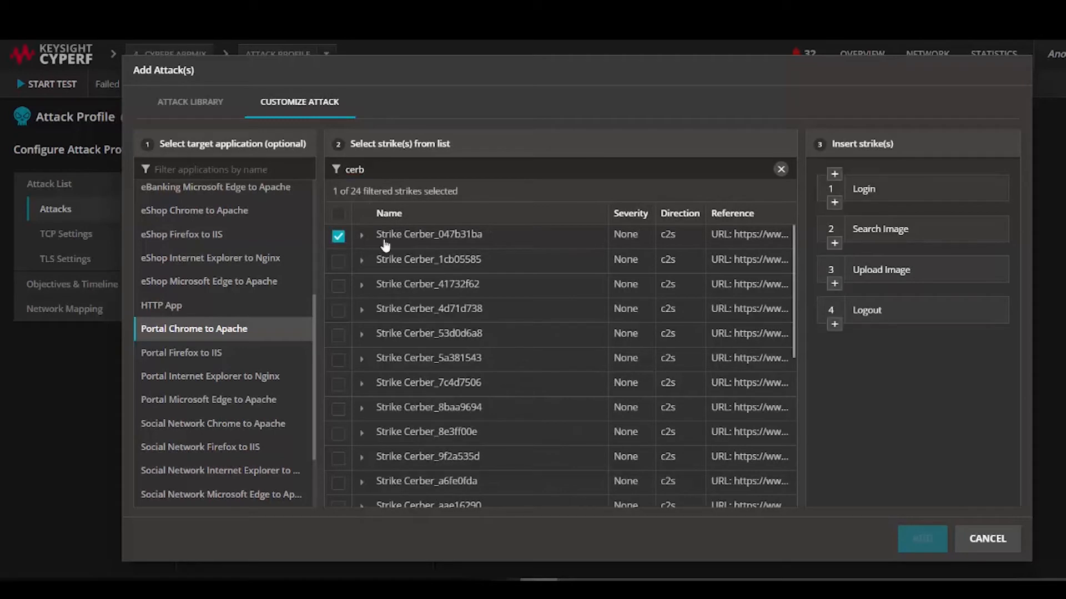
left_click(835, 245)
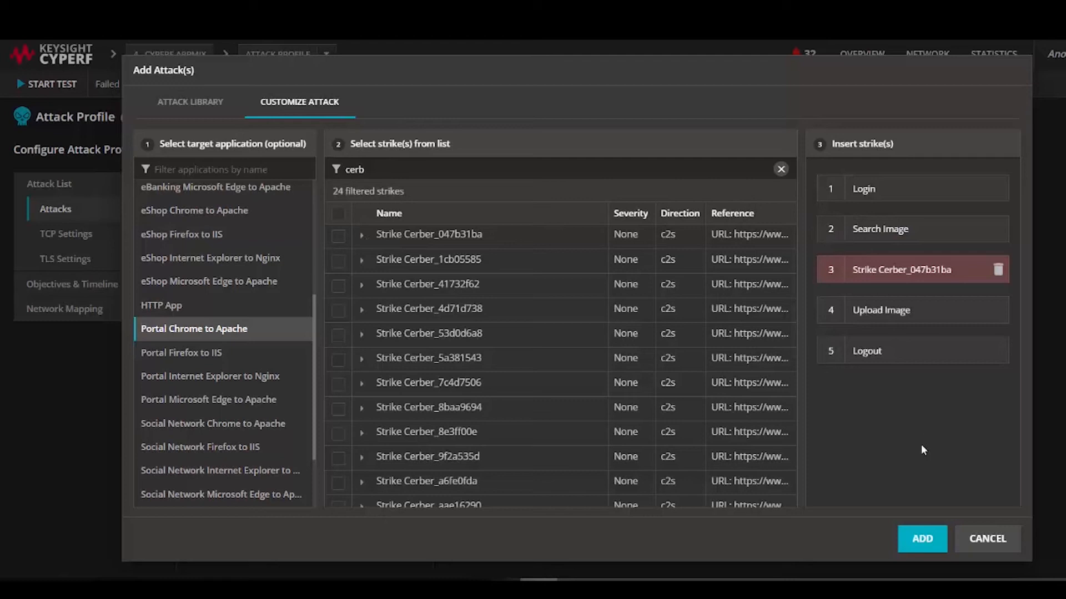
left_click(922, 541)
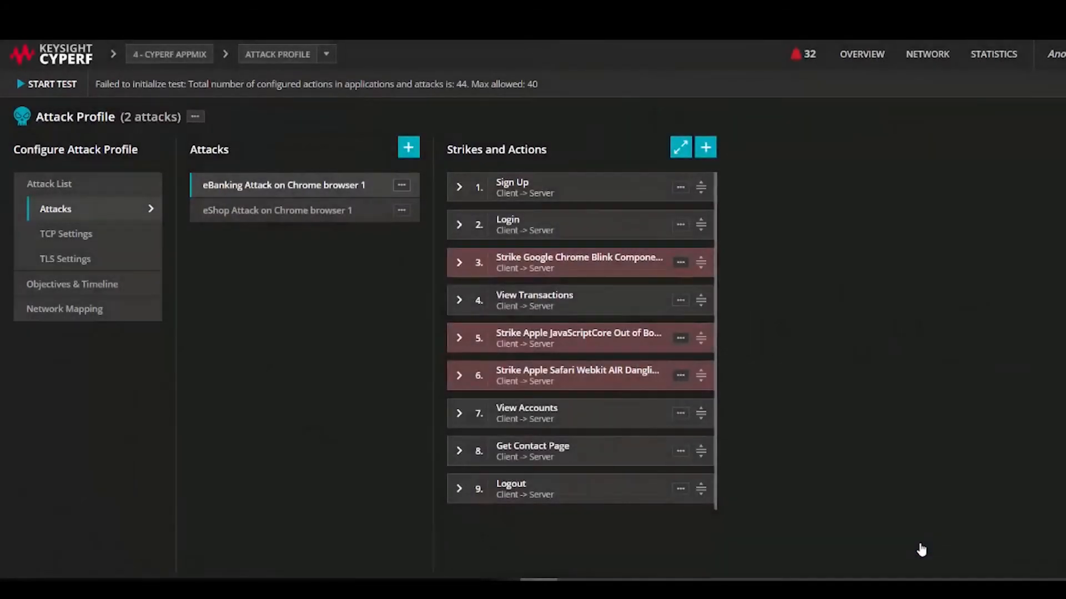
Step: Inspect the new Portal attack's strikes and actions, including the settings of its Login action
left_click(351, 244)
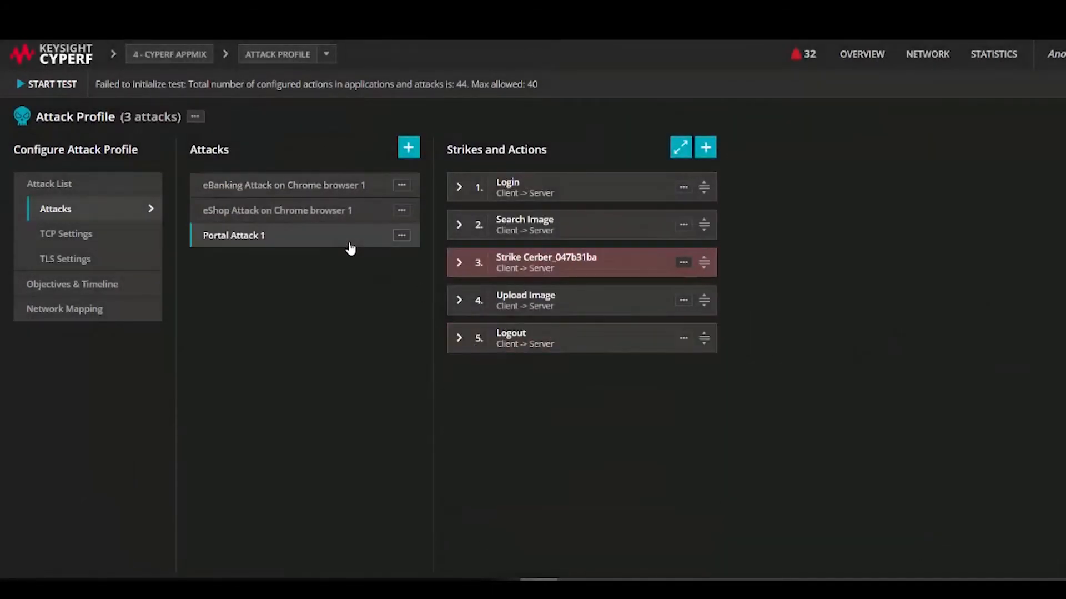
left_click(528, 195)
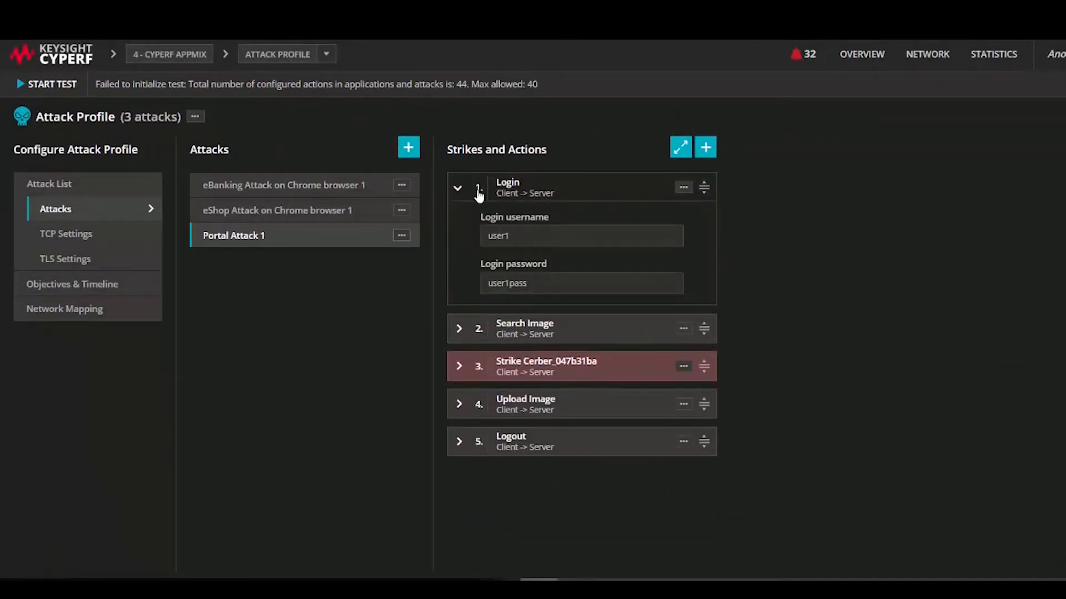
left_click(485, 191)
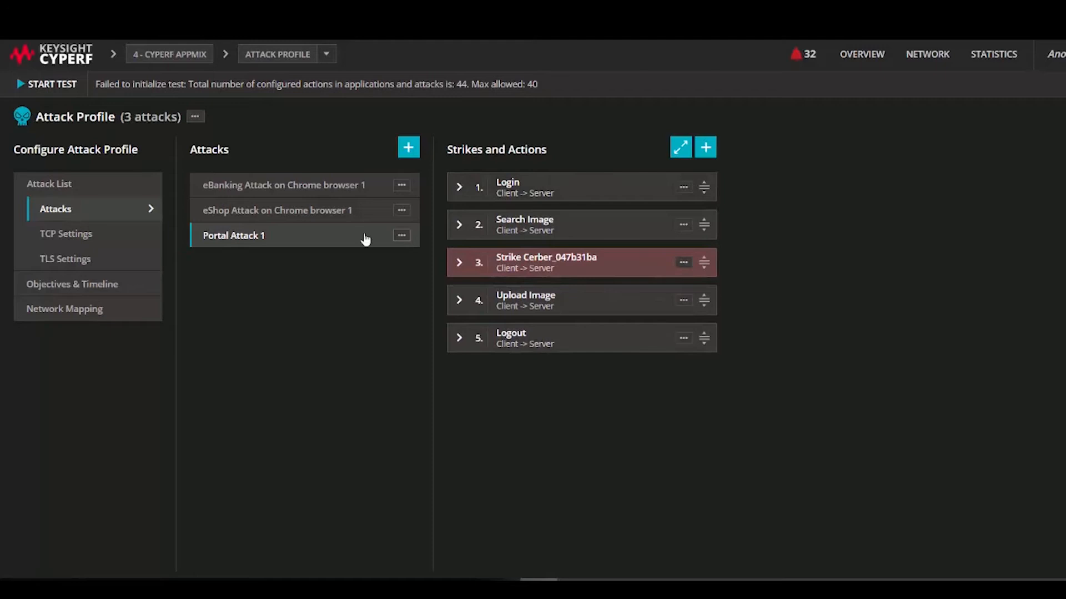
Step: Review the attack profile's TCP settings and its client and server TLS settings
left_click(126, 244)
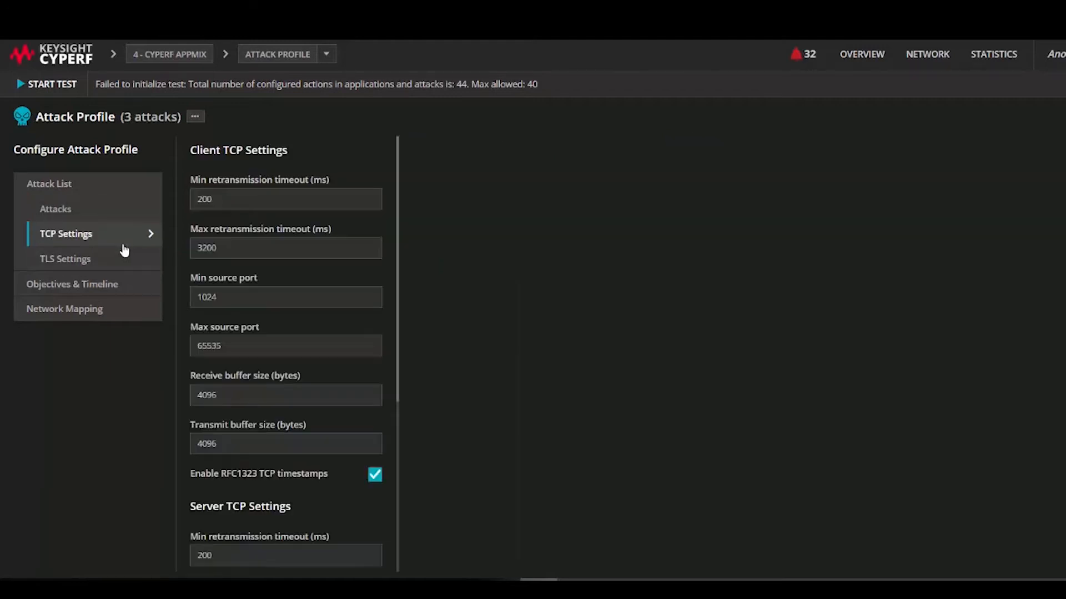
left_click(124, 259)
left_click(218, 184)
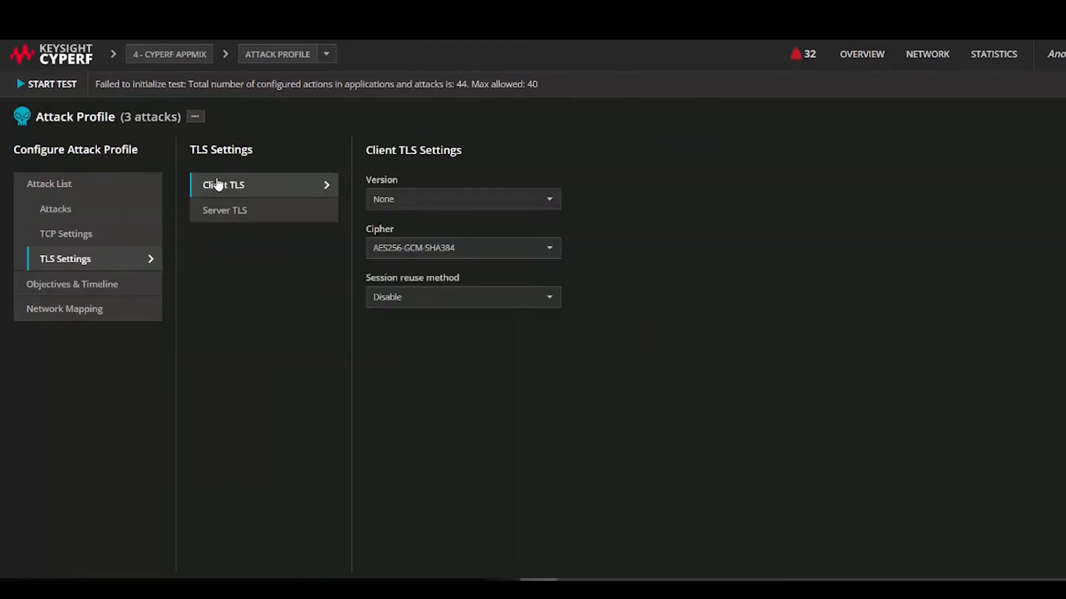
left_click(243, 220)
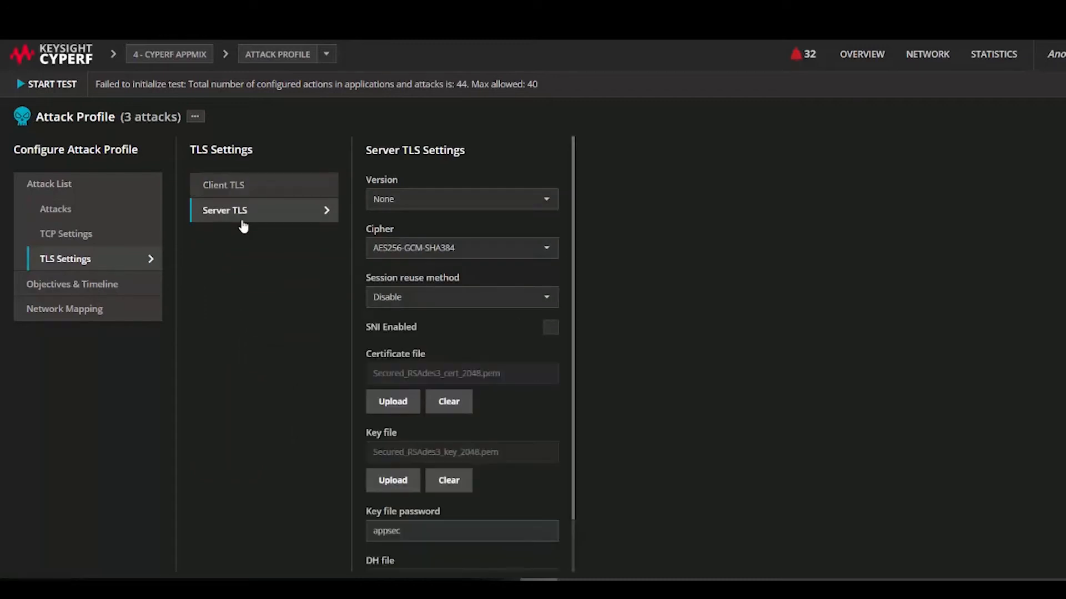
Step: Review the attack profile's objectives, timeline and network mapping, and return to the test overview
left_click(131, 286)
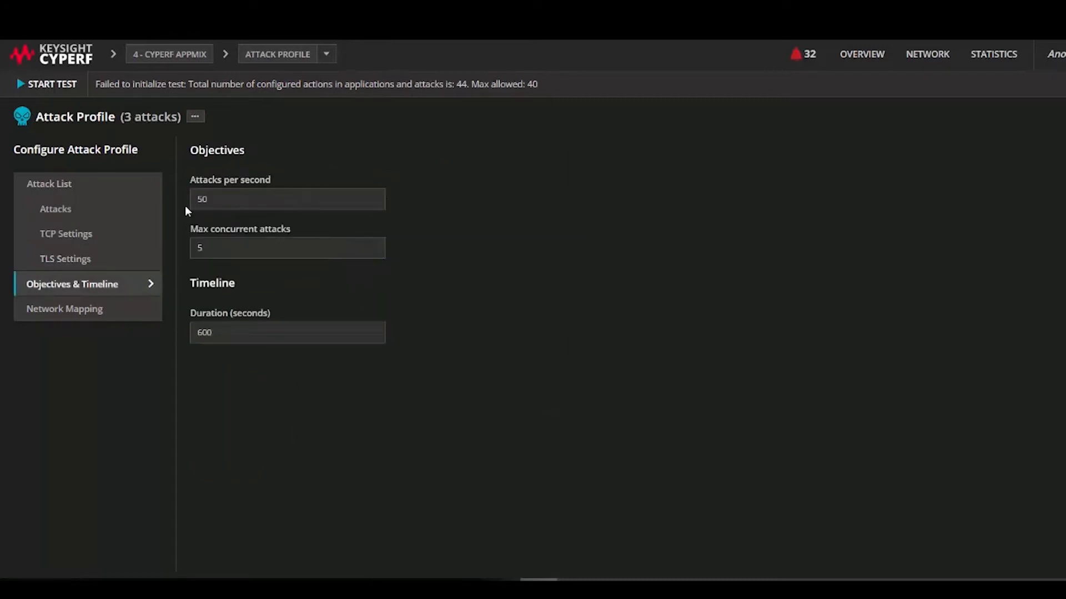
left_click(124, 316)
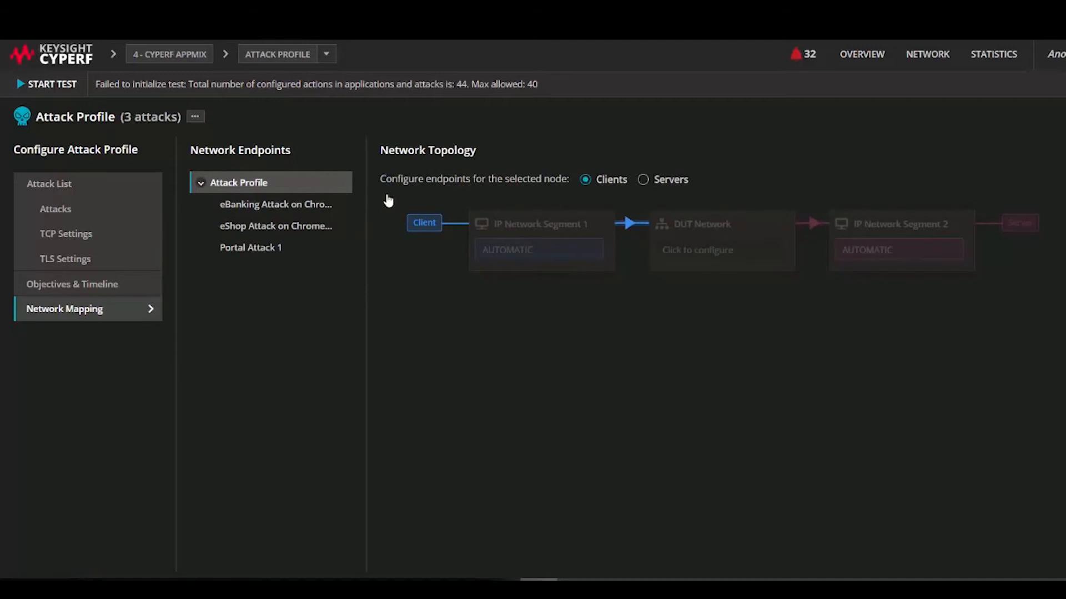
left_click(169, 54)
left_click(34, 84)
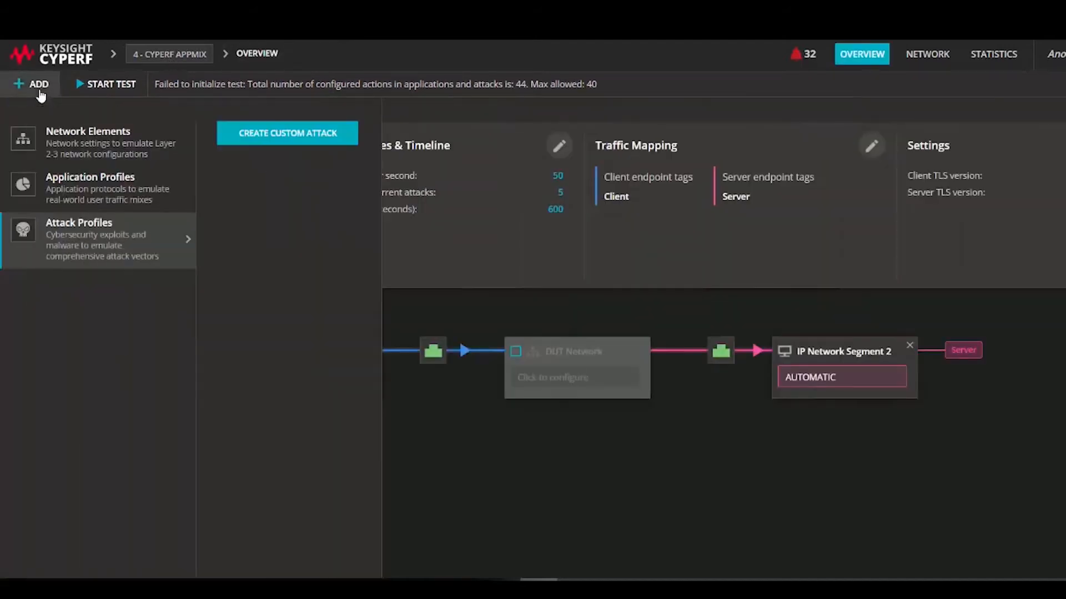
mouse_move(120, 140)
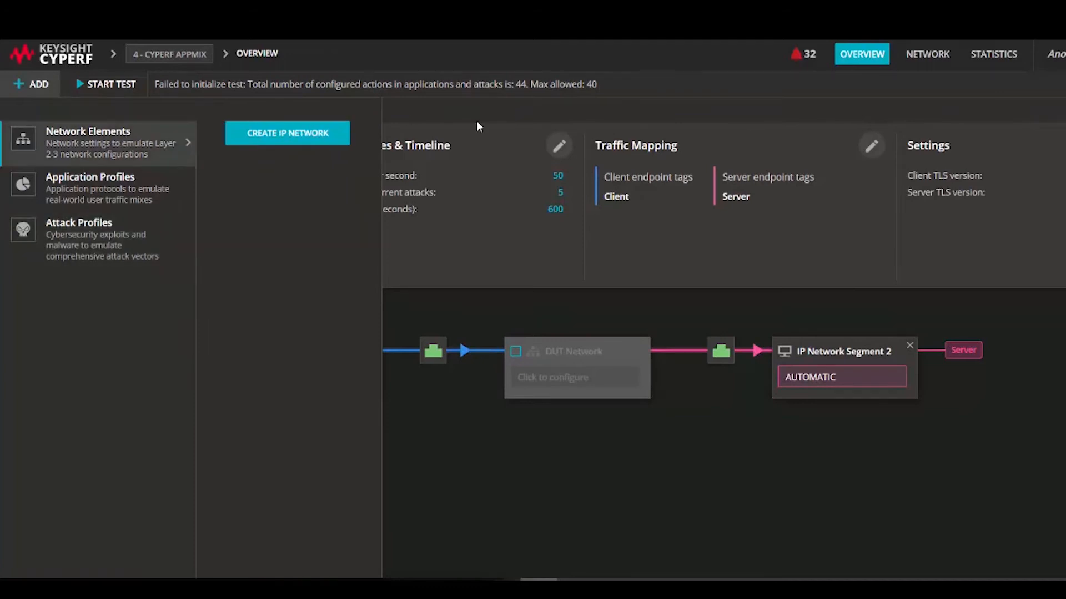
left_click(496, 128)
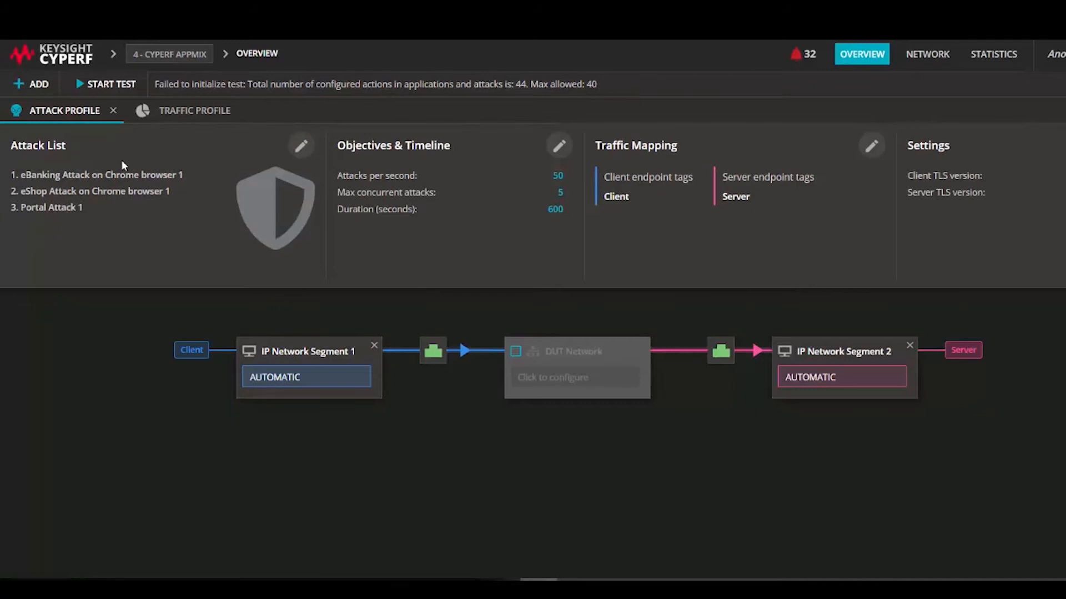
Step: Show the traffic profile summary in the overview and start the test
left_click(174, 112)
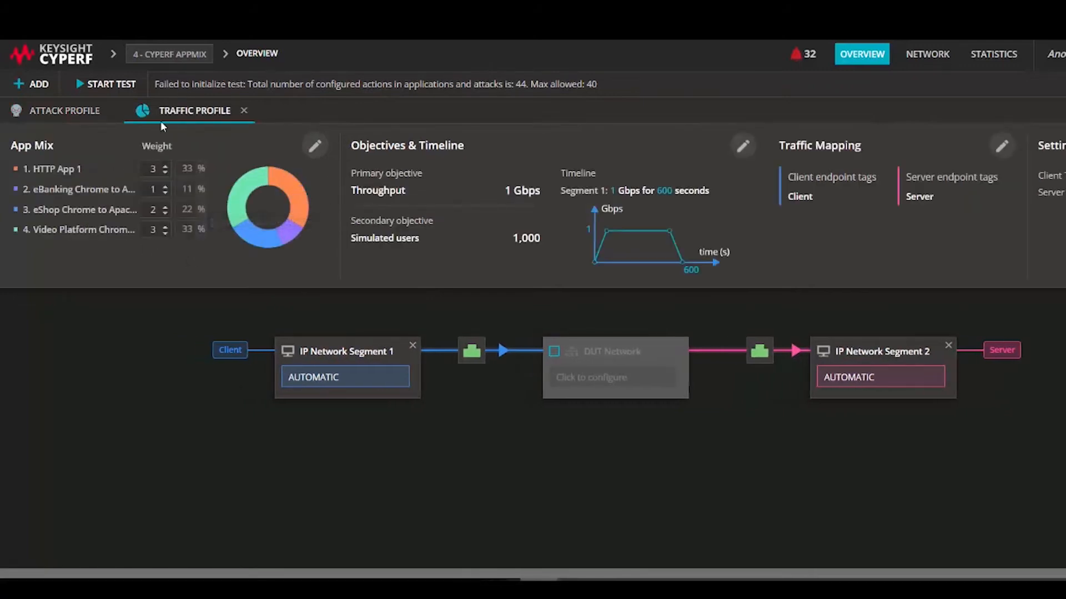
left_click(109, 85)
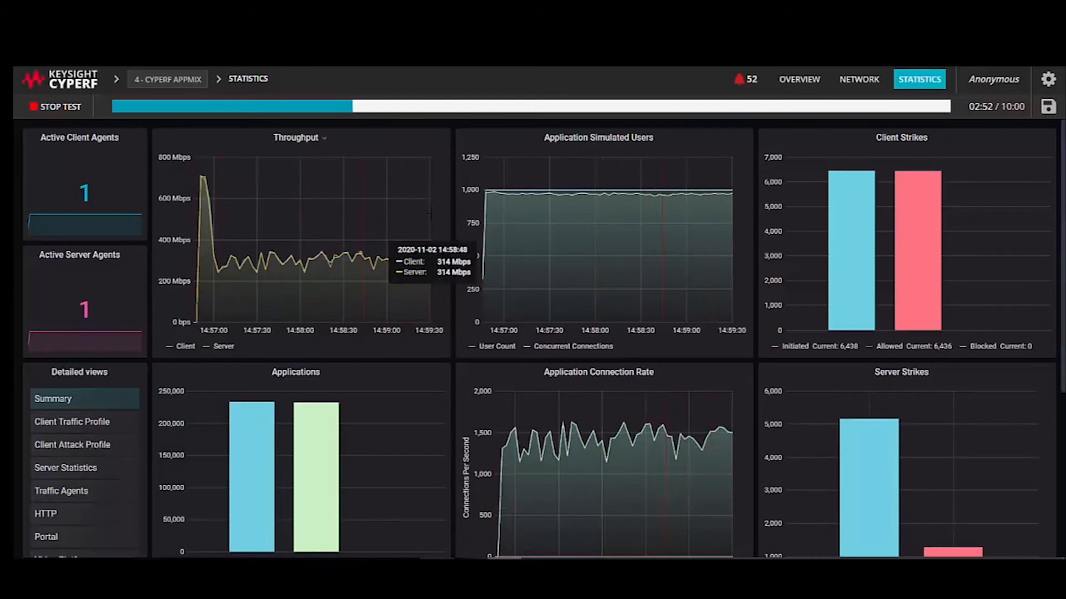
Step: Examine the summary statistics for throughput, simulated users, client and server strikes, applications, connection rate, latency, traffic distribution and attack objectives
scroll(563, 181, "down", 1)
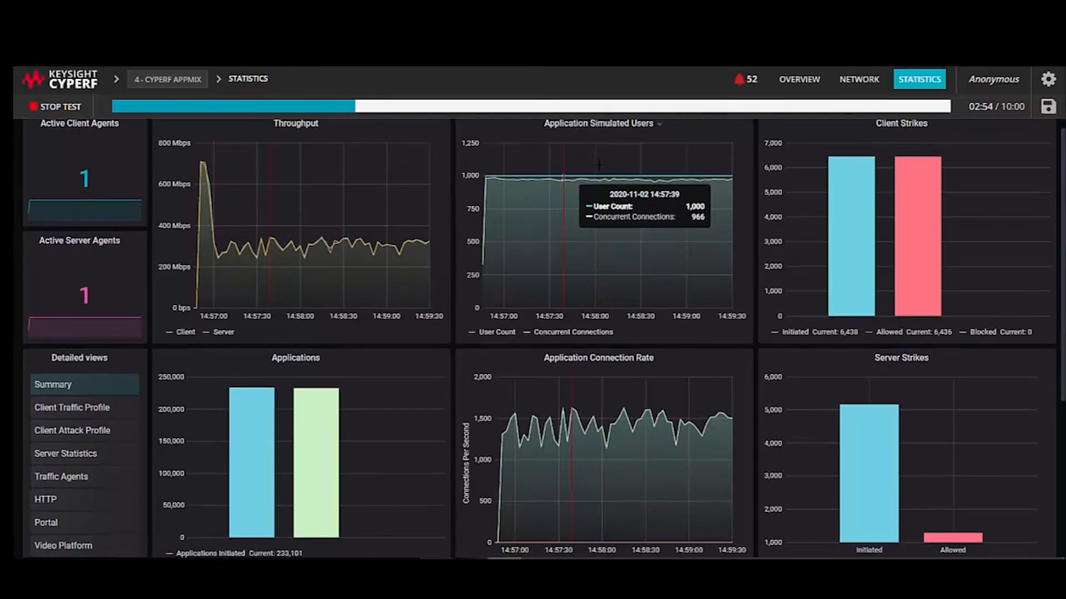
scroll(725, 172, "down", 1)
scroll(725, 172, "up", 1)
mouse_move(835, 254)
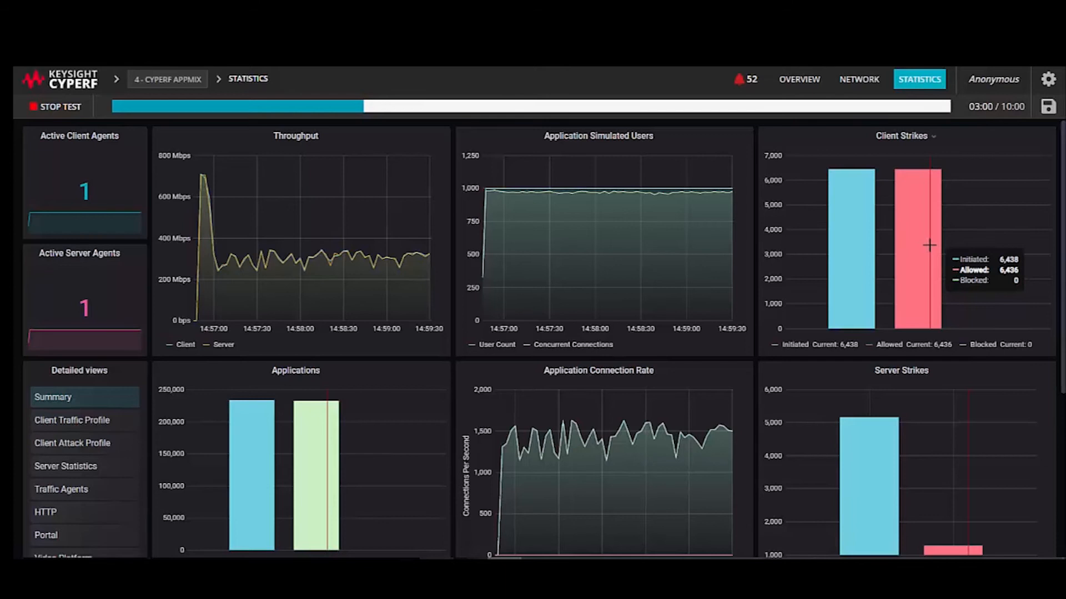
scroll(929, 244, "down", 2)
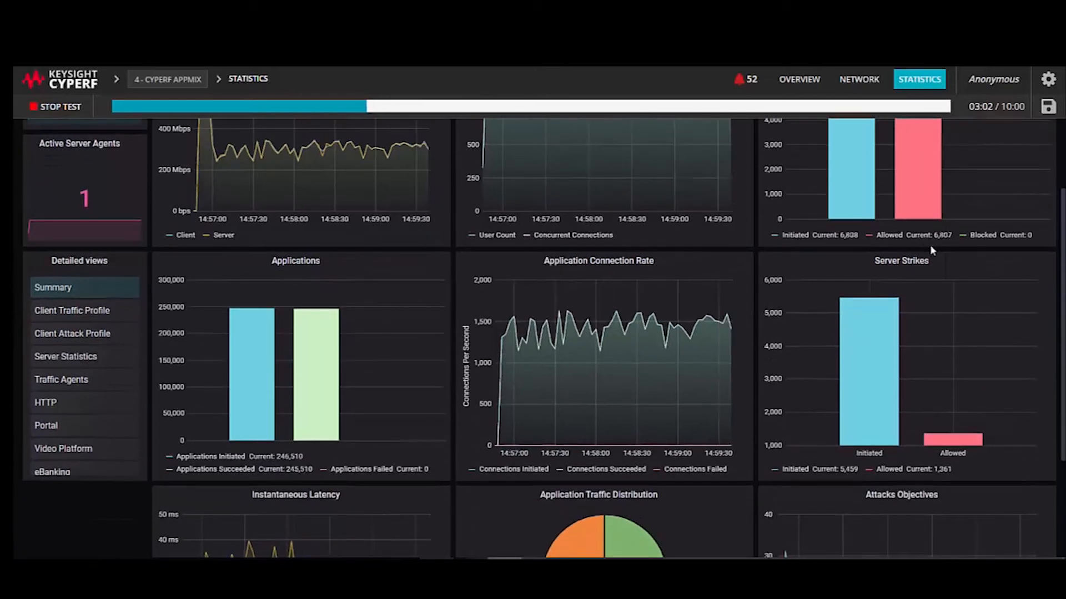
mouse_move(340, 289)
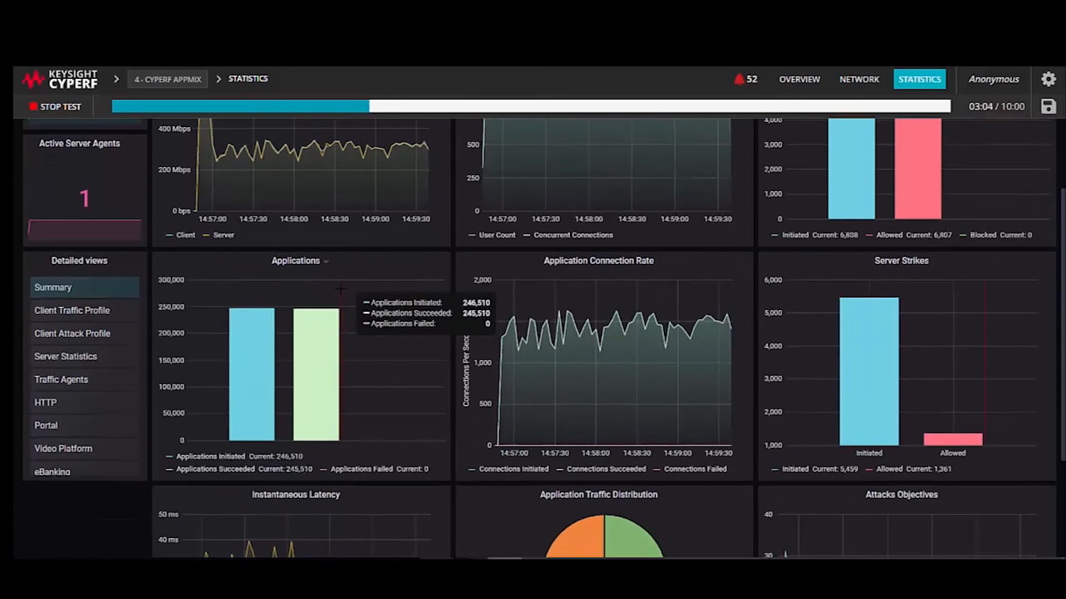
mouse_move(485, 336)
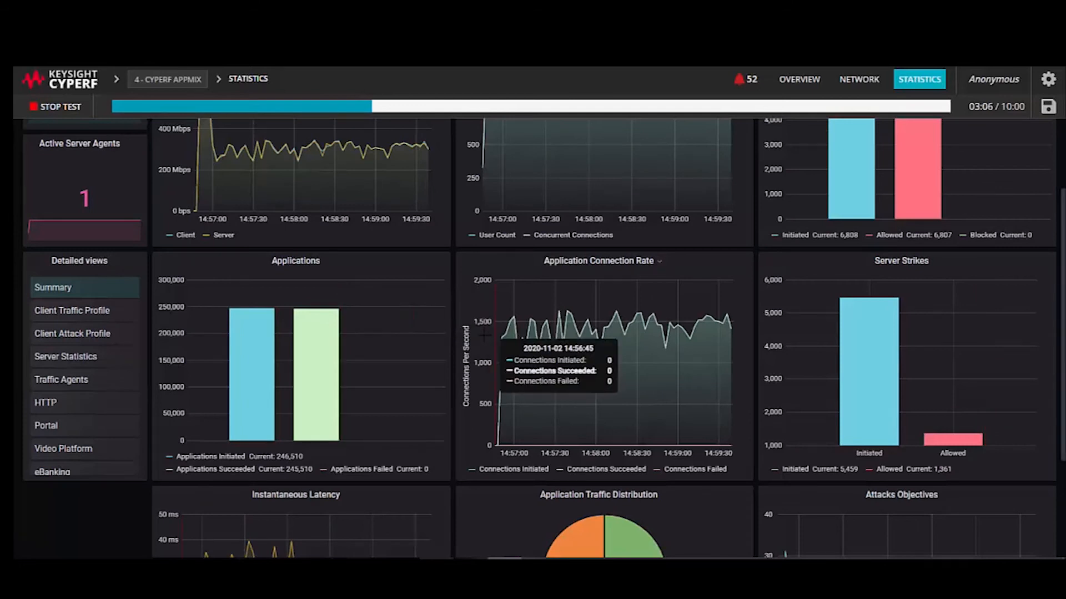
scroll(650, 277, "down", 1)
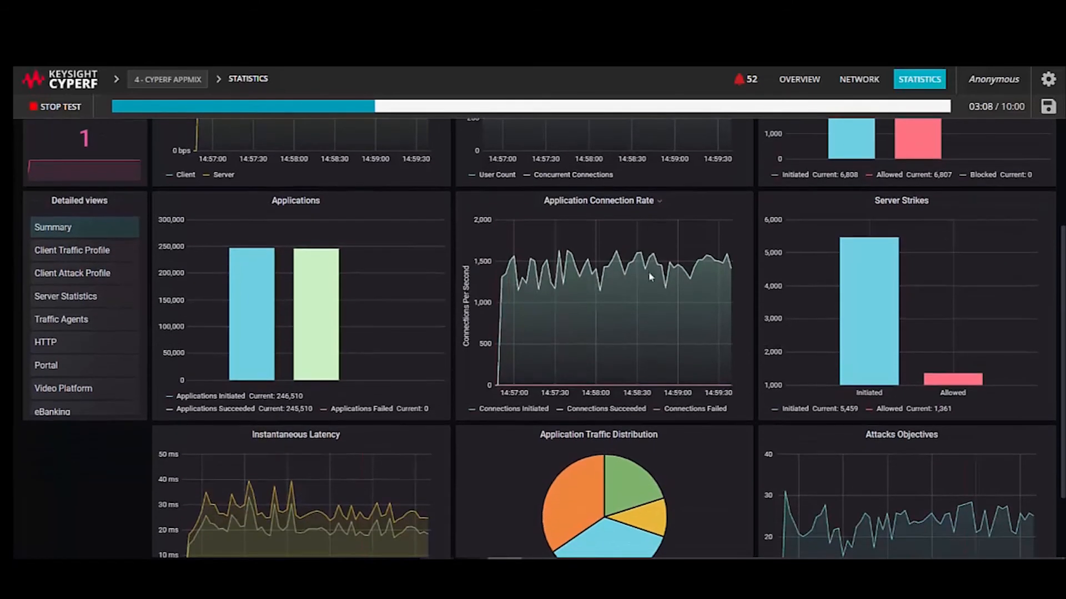
mouse_move(920, 244)
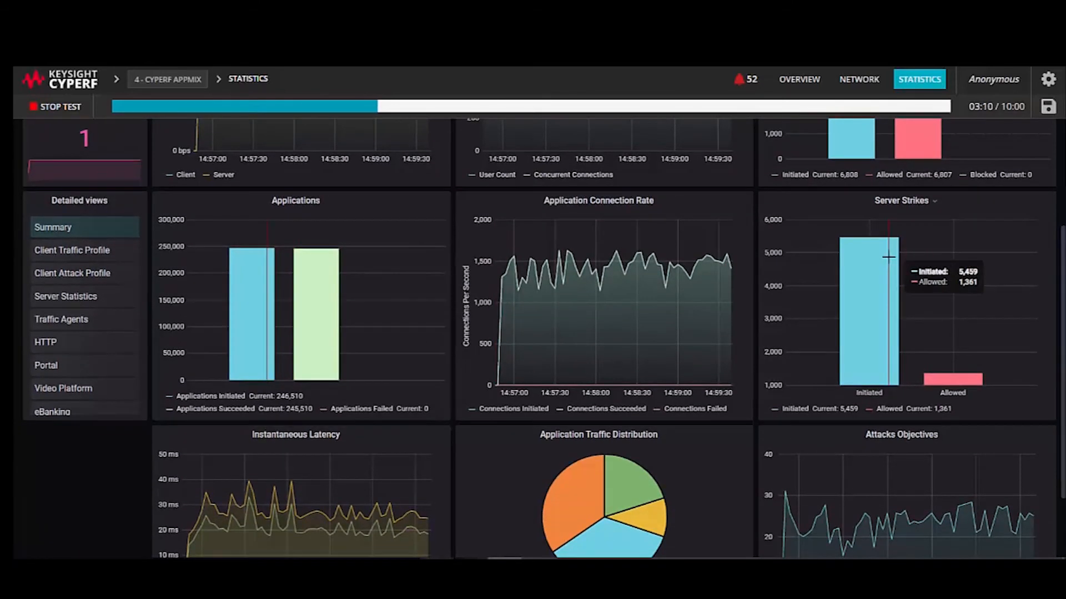
scroll(889, 257, "down", 1)
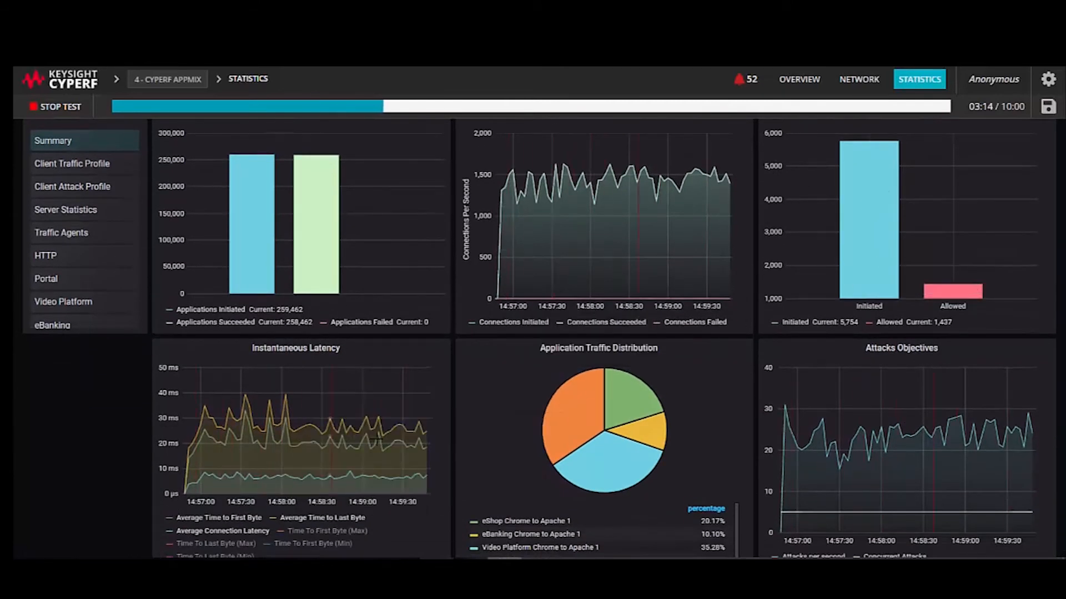
scroll(377, 439, "down", 1)
mouse_move(601, 467)
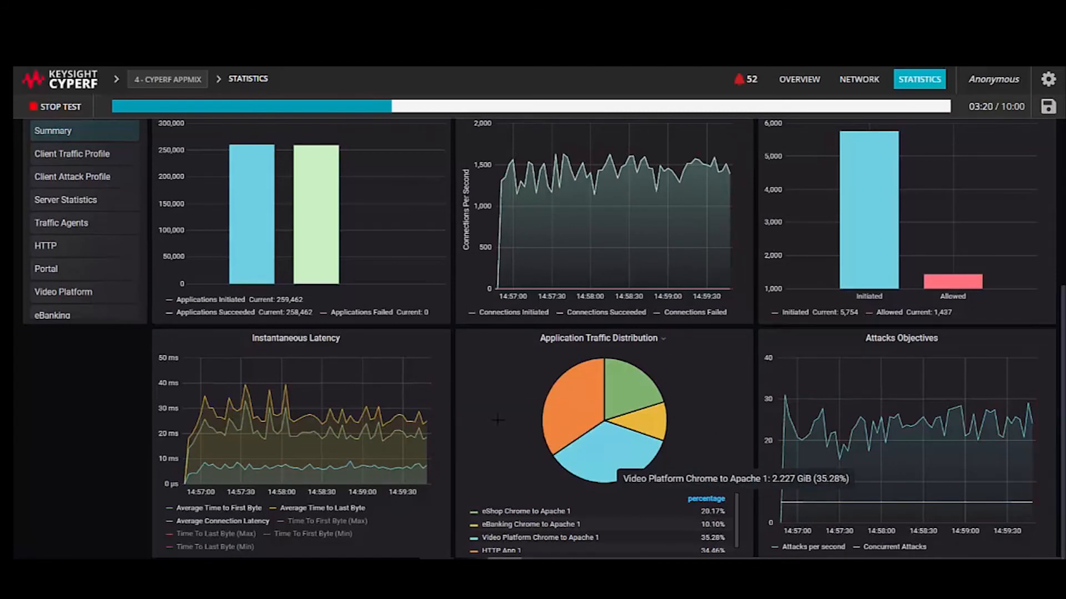
Step: Examine the Client Traffic Profile statistics, including the charts and the client application, TLS and TCP tables
left_click(86, 161)
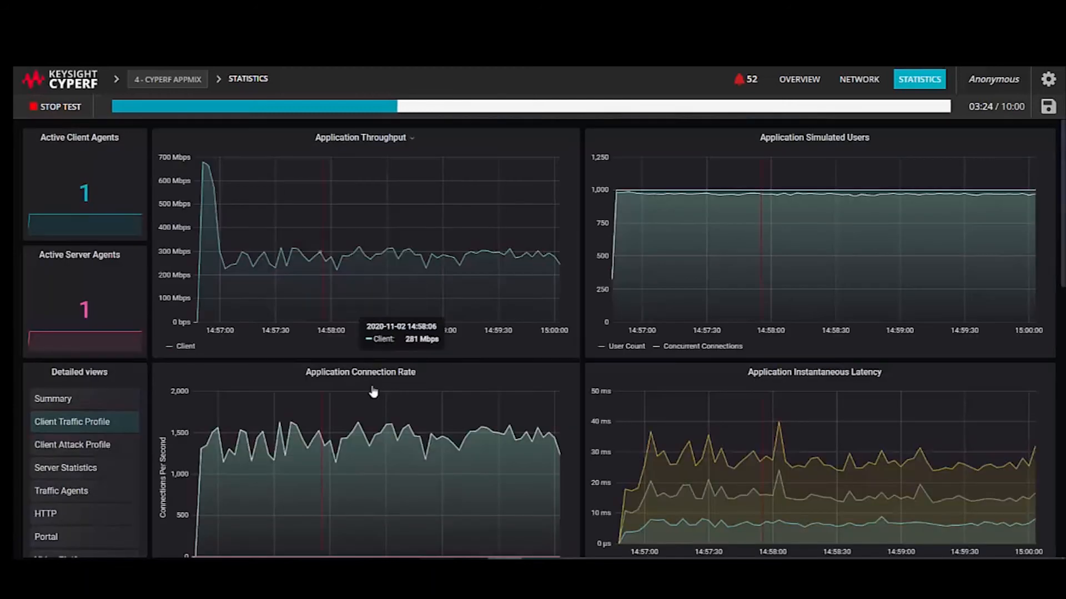
scroll(369, 410, "down", 2)
scroll(369, 410, "down", 5)
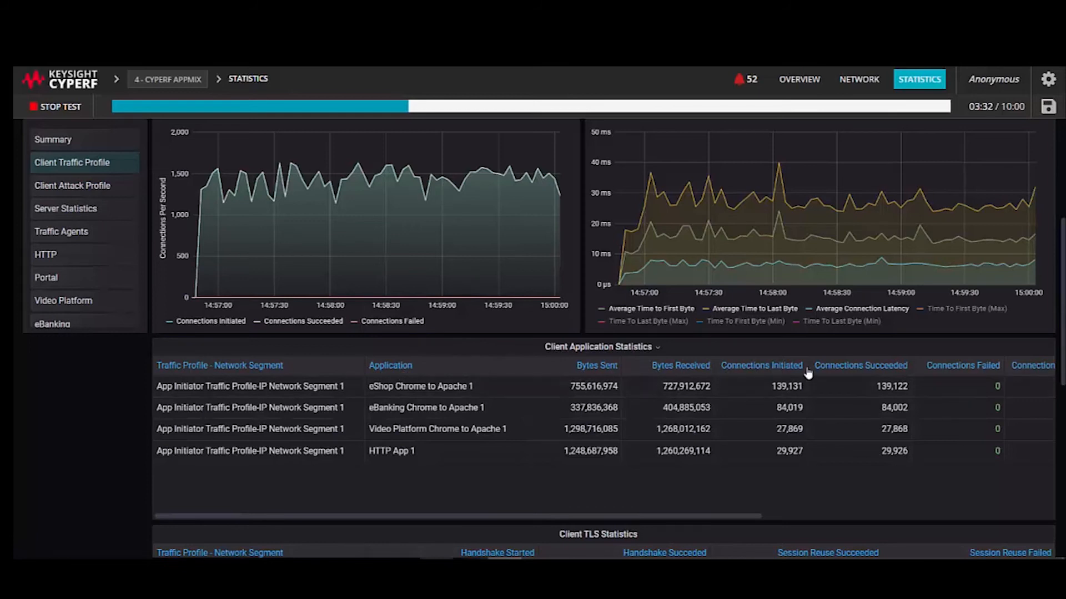
scroll(734, 405, "down", 1)
scroll(735, 407, "down", 4)
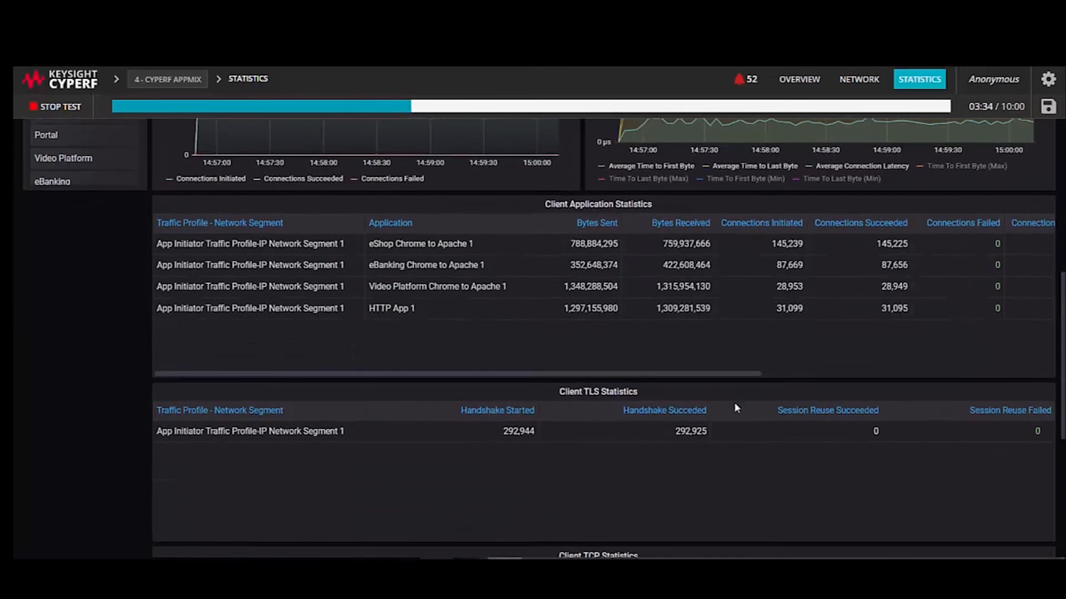
scroll(572, 438, "down", 5)
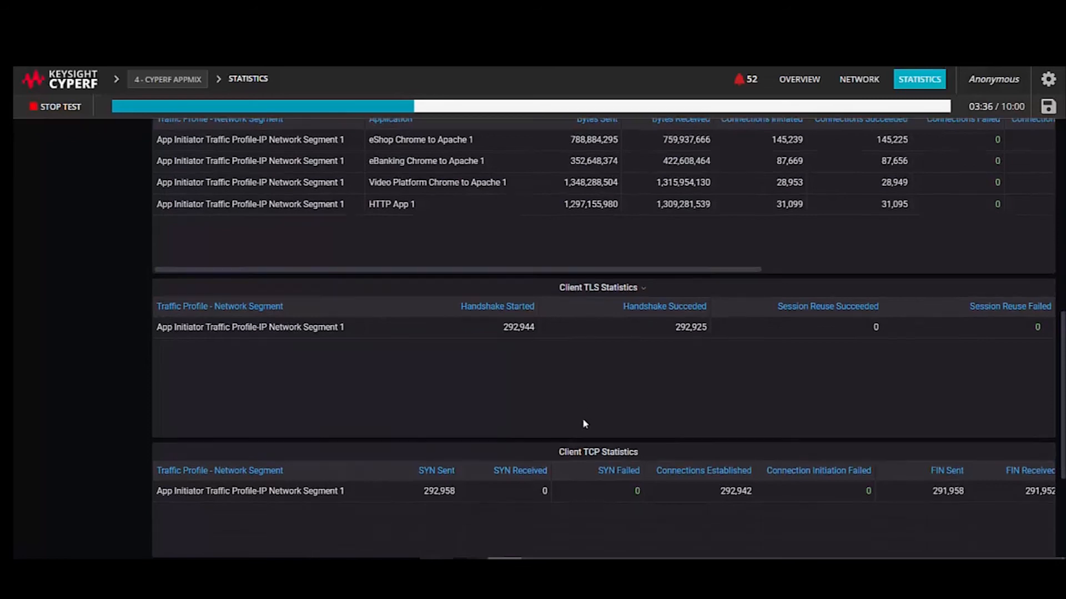
Step: Examine the Client Attack Profile statistics, including strikes, attack objectives, latency and the per-attack table through its allowed and blocked strike columns
scroll(583, 424, "up", 8)
scroll(583, 424, "up", 7)
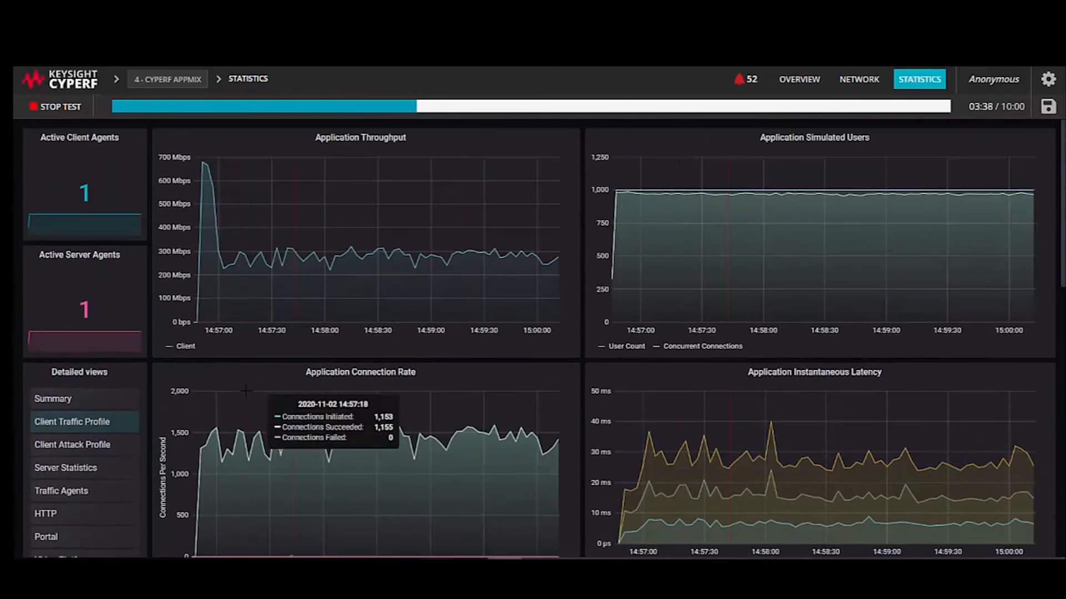
left_click(107, 444)
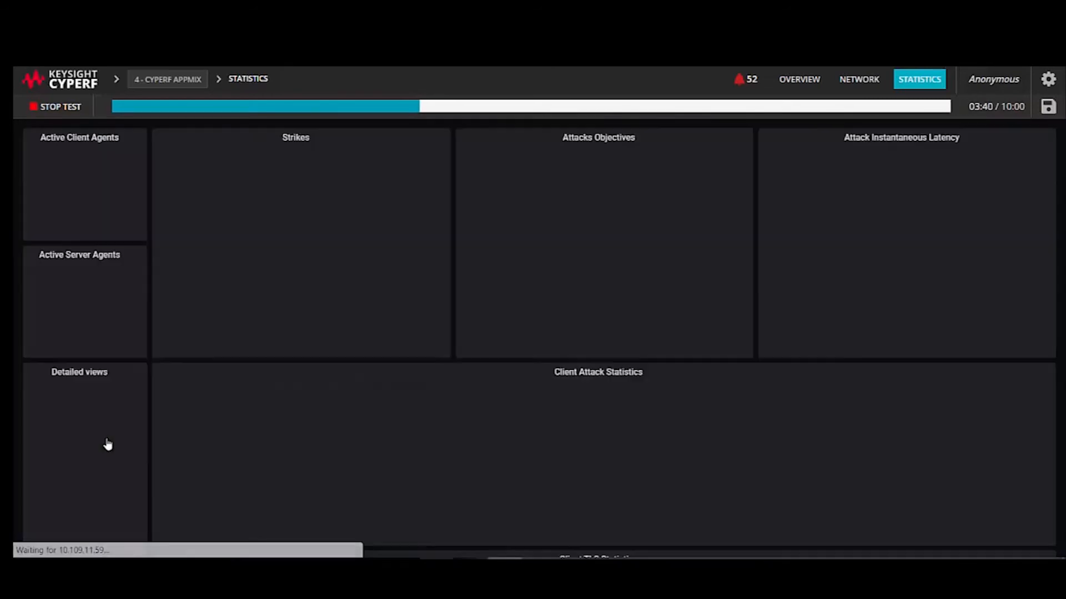
scroll(338, 454, "down", 2)
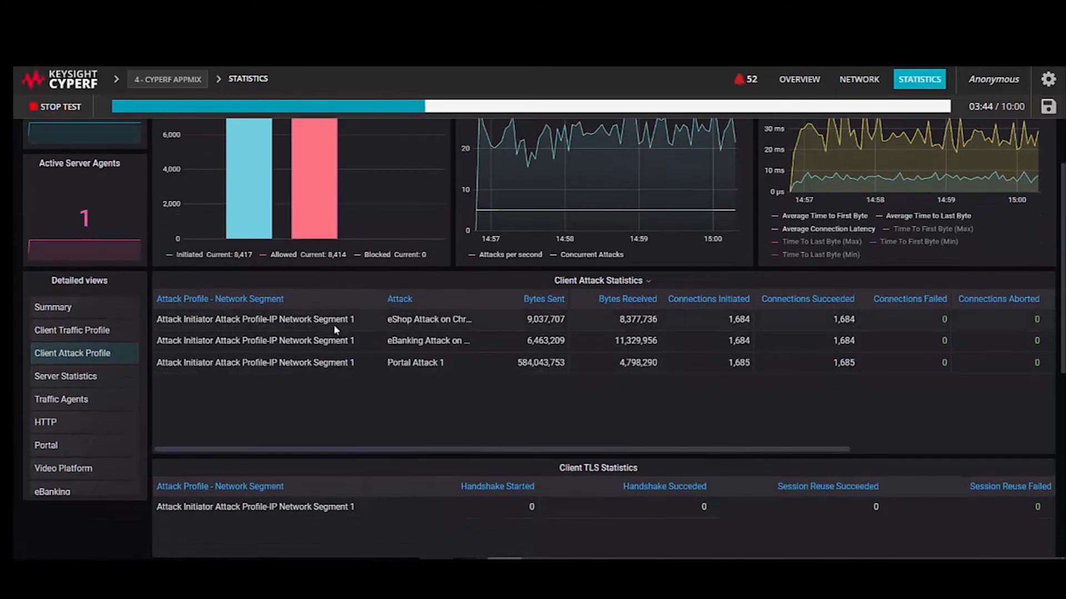
scroll(428, 392, "down", 1)
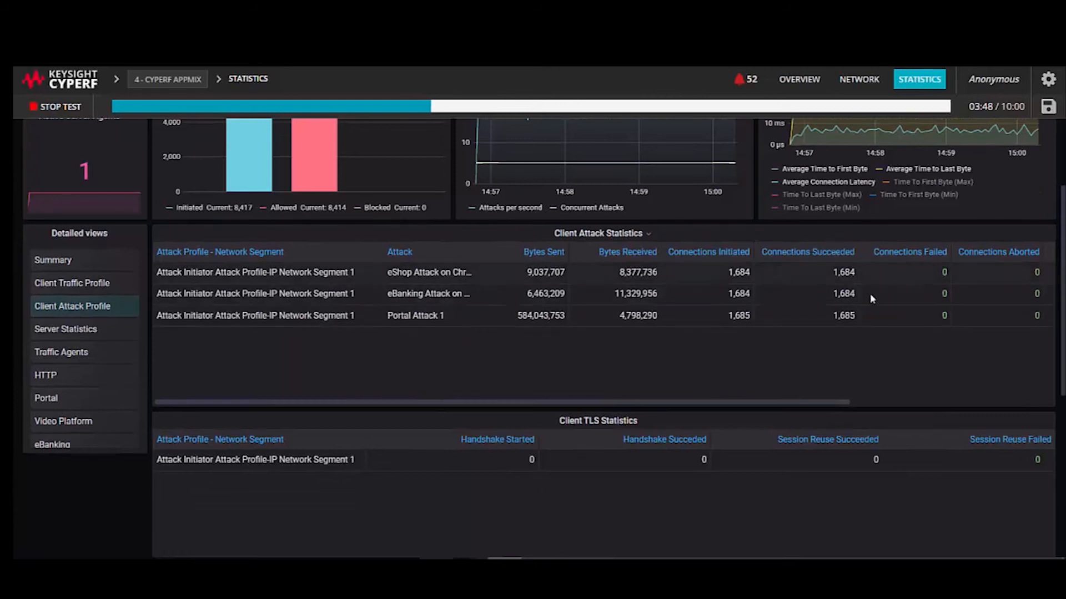
scroll(870, 293, "right", 1)
scroll(870, 293, "right", 5)
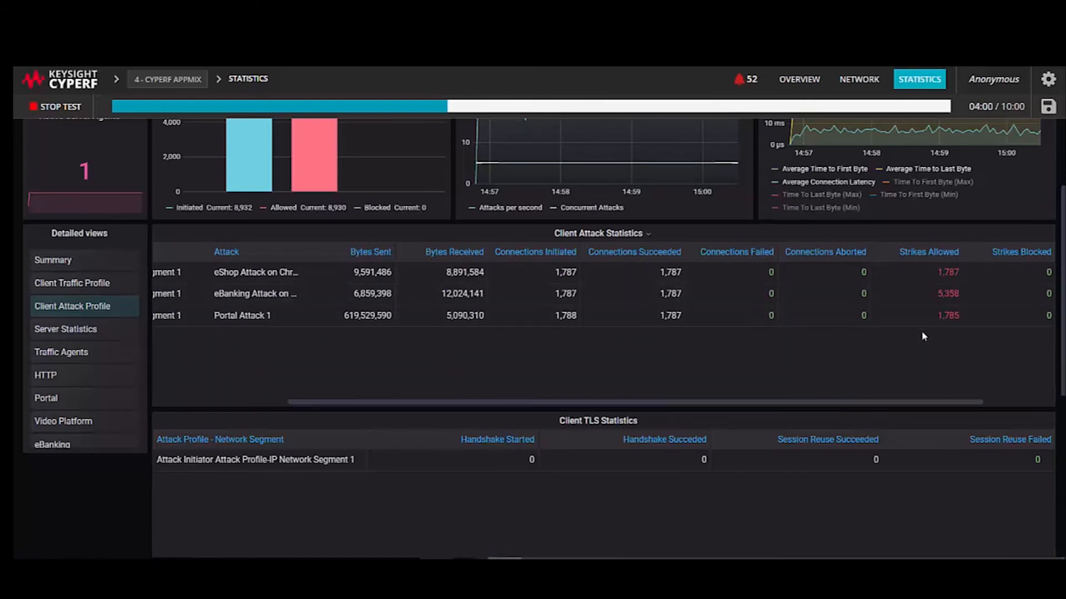
Step: Examine the Server Statistics view, covering the application and attack, TLS, TCP and TCP retransmission tables
left_click(111, 330)
scroll(296, 378, "down", 2)
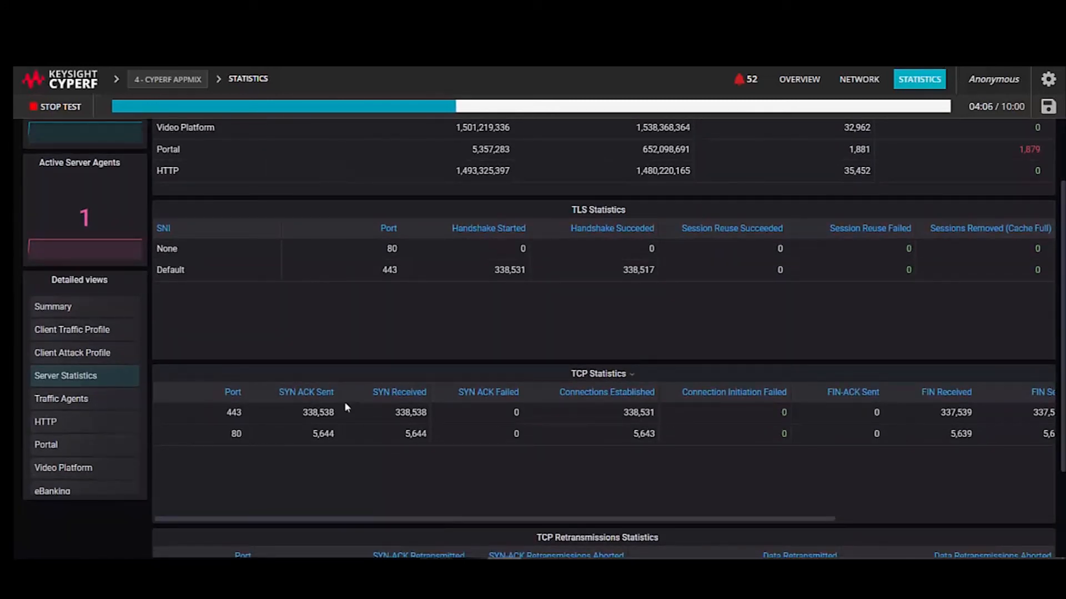
scroll(346, 408, "up", 2)
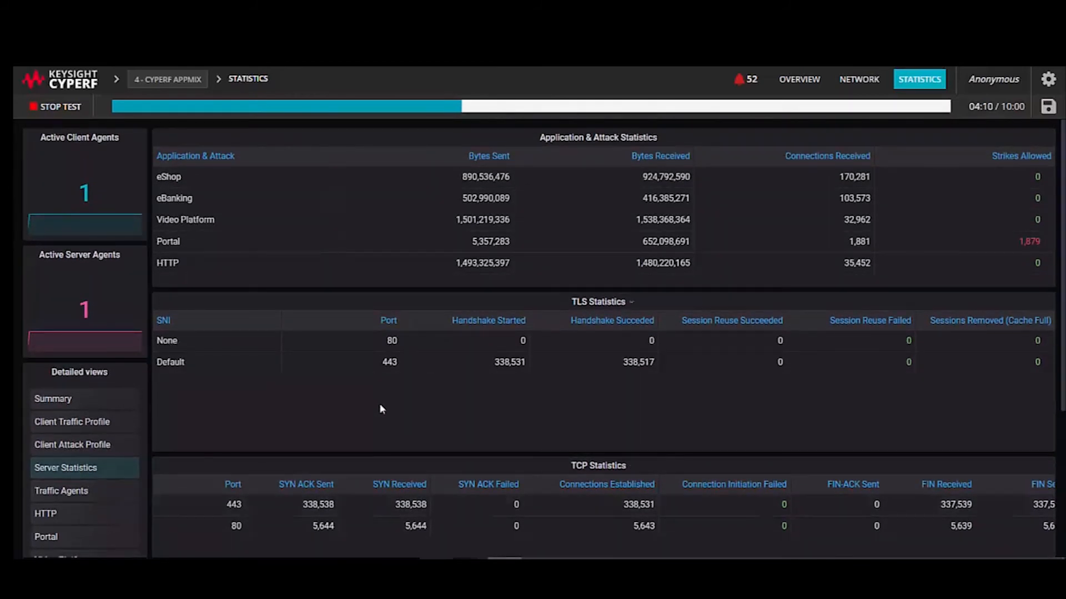
scroll(361, 408, "down", 1)
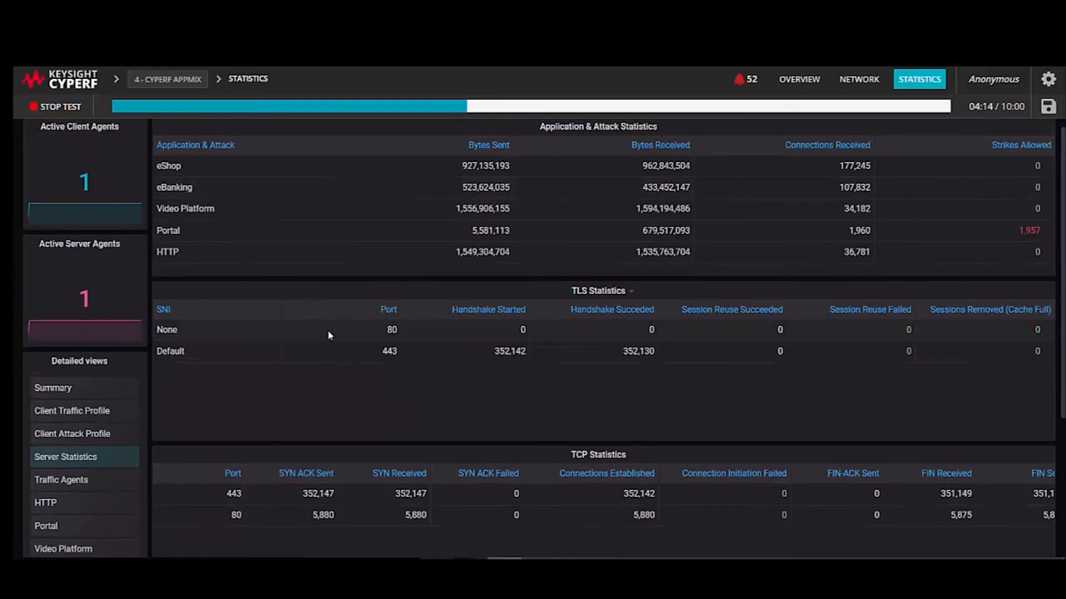
scroll(328, 335, "down", 4)
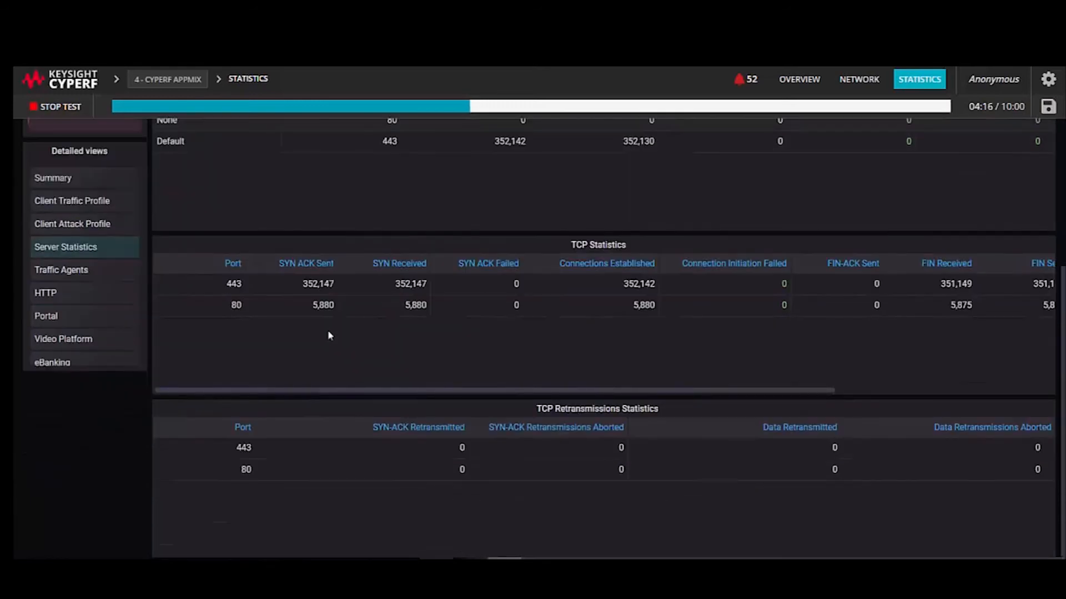
scroll(328, 336, "up", 4)
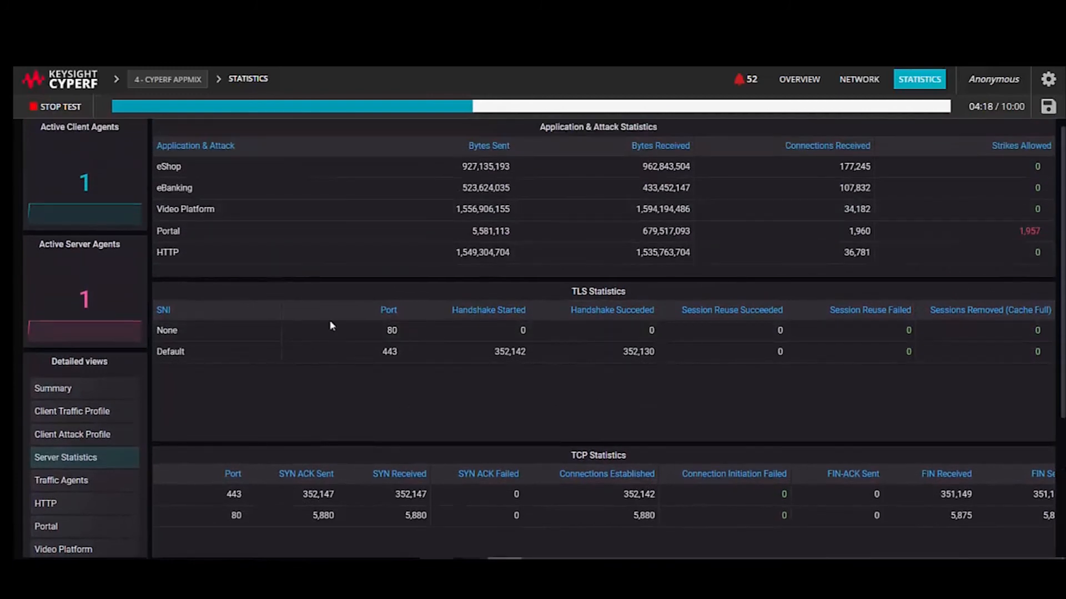
scroll(322, 492, "down", 2)
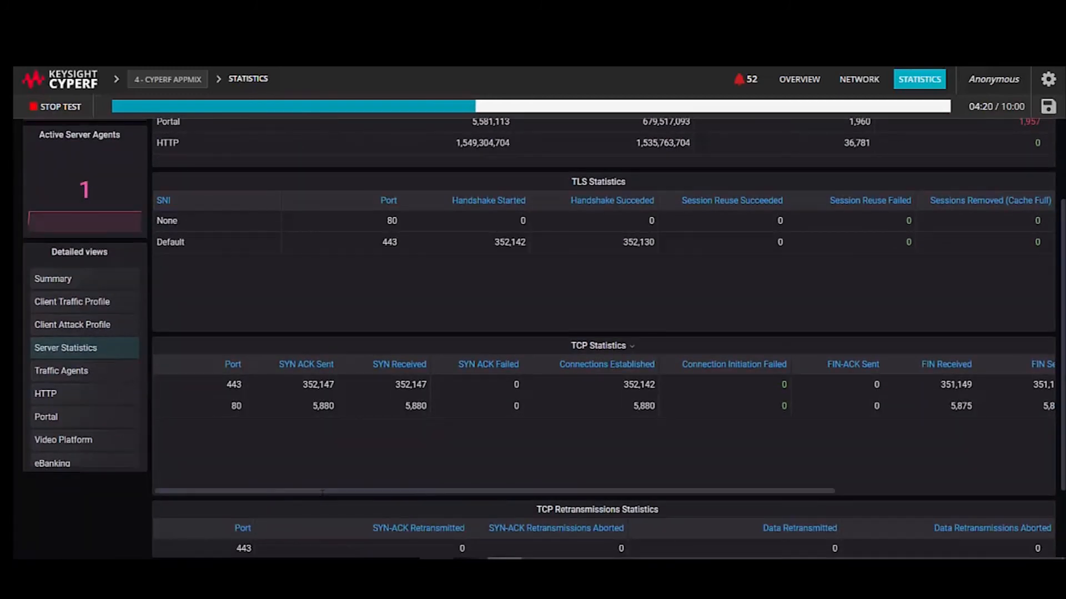
Step: Examine the Traffic Agents statistics, including application and L23 throughput, packet rates, and the per-agent traffic, application and strike tables
left_click(112, 370)
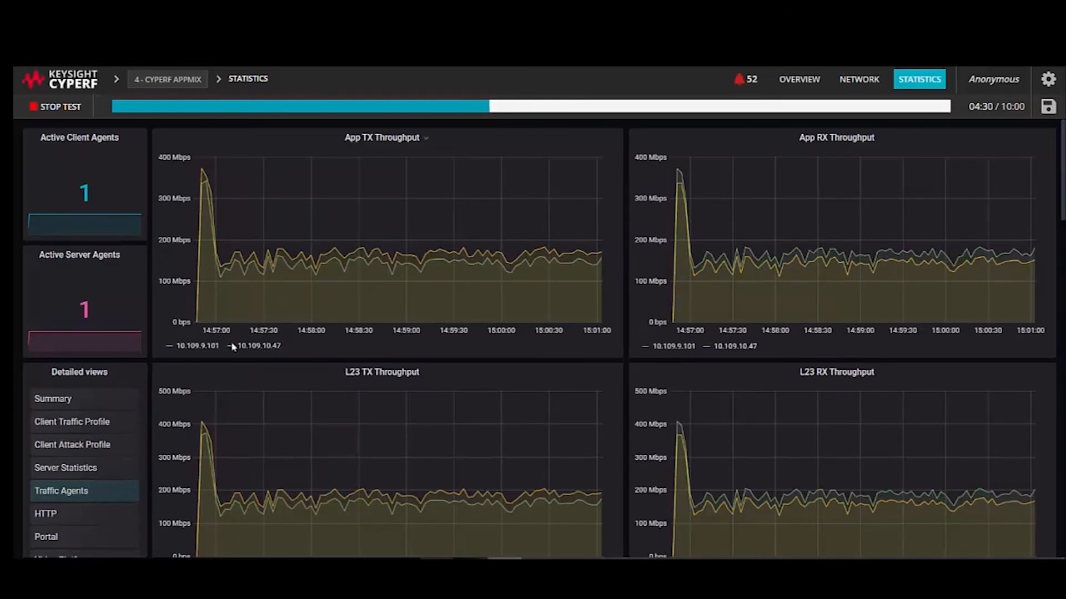
scroll(331, 379, "down", 1)
scroll(333, 381, "up", 1)
mouse_move(359, 276)
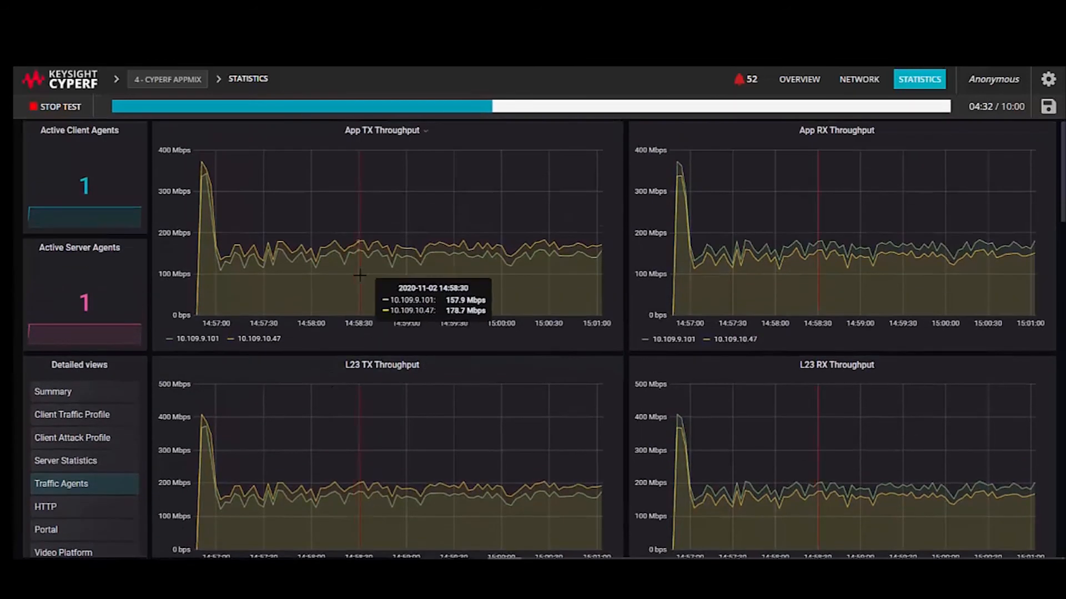
scroll(360, 274, "down", 4)
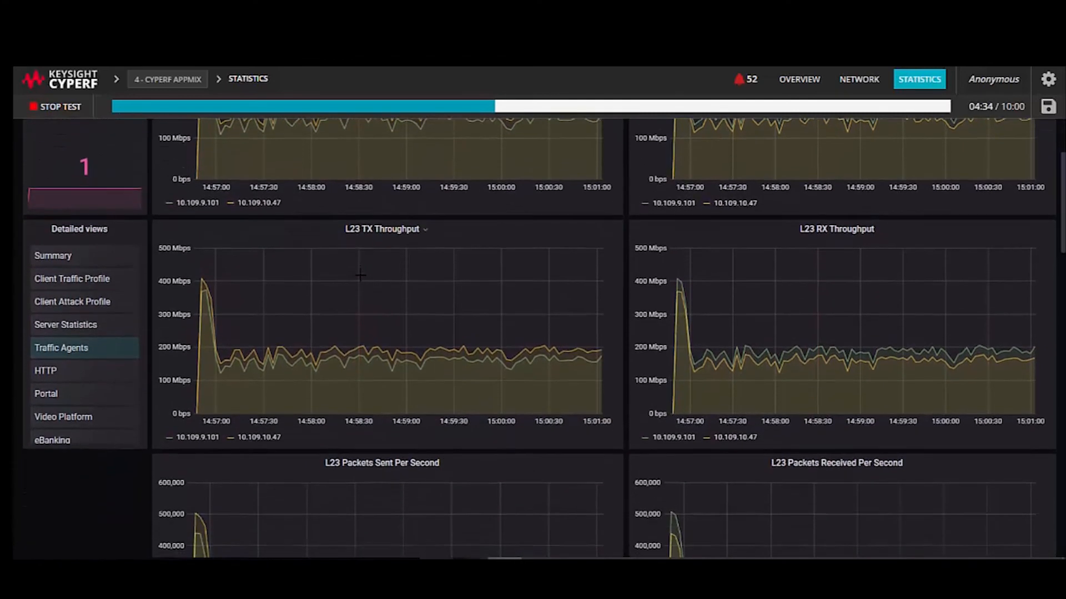
scroll(511, 223, "down", 3)
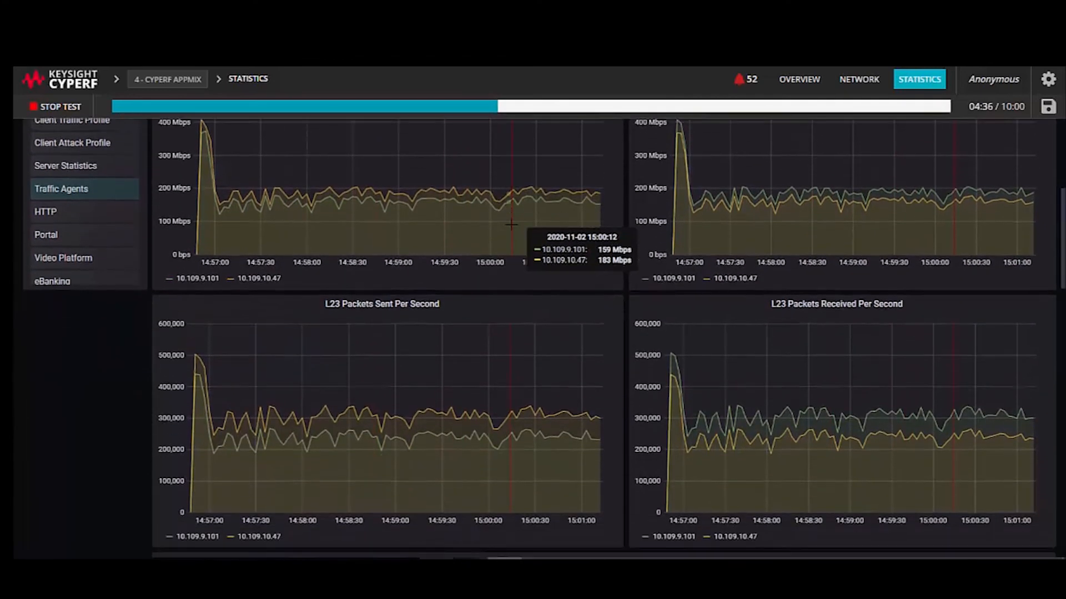
scroll(489, 355, "down", 3)
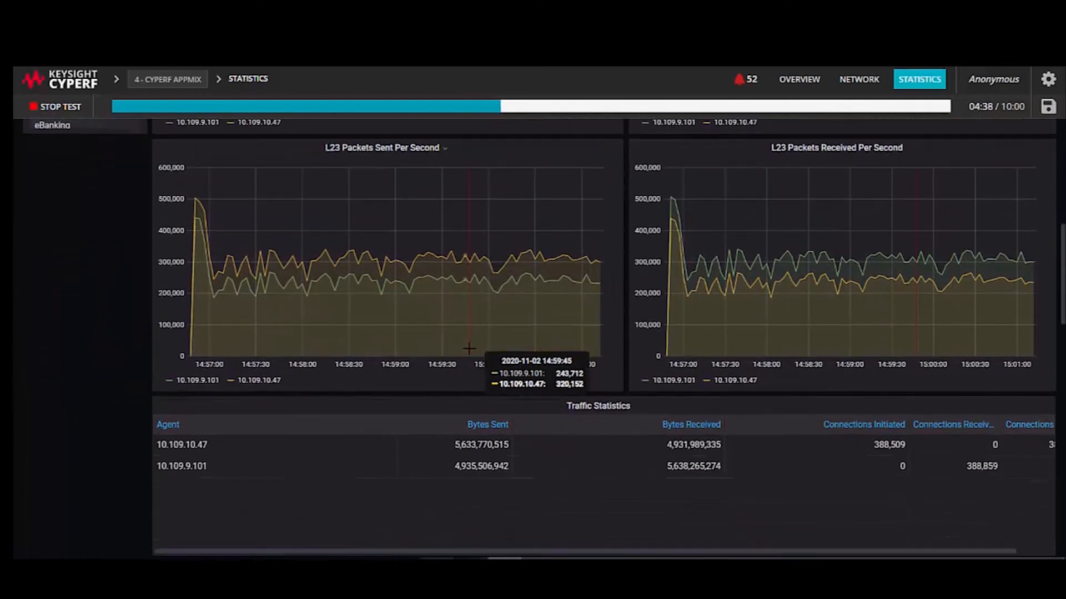
scroll(469, 348, "down", 12)
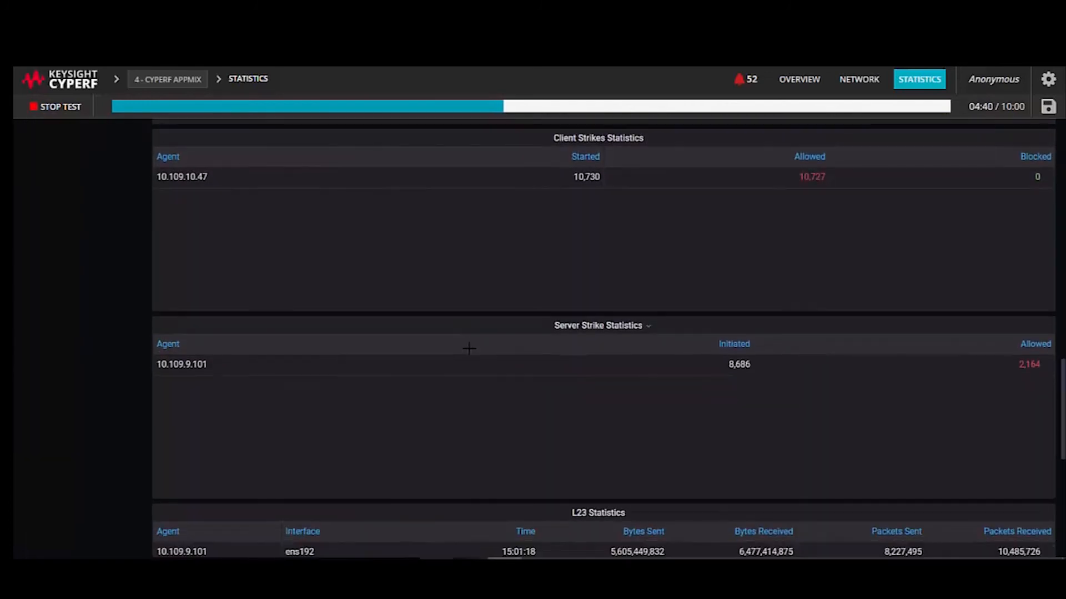
scroll(469, 349, "up", 10)
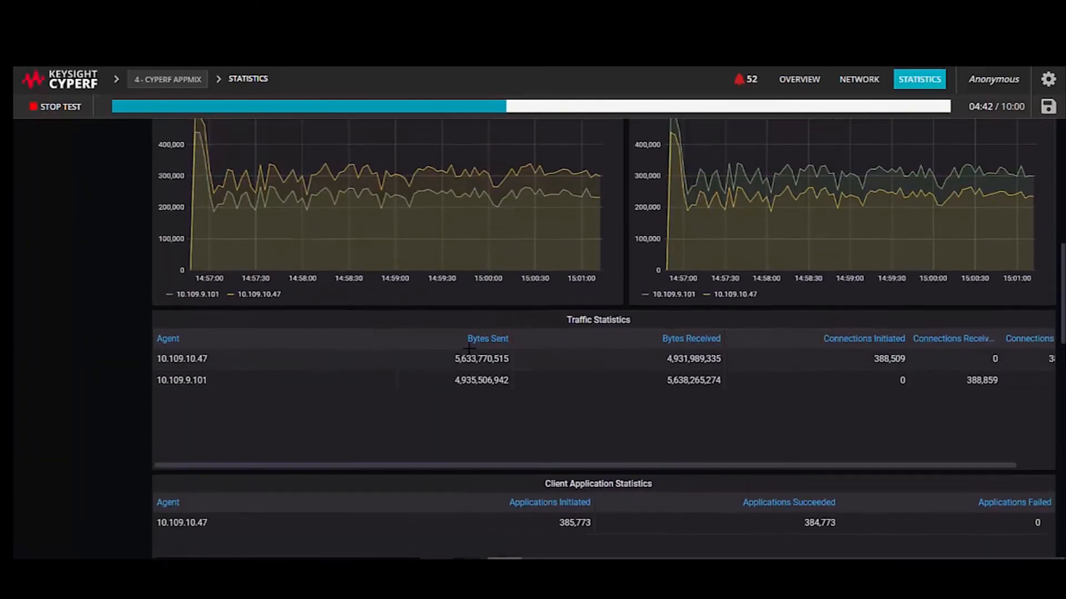
scroll(469, 349, "up", 2)
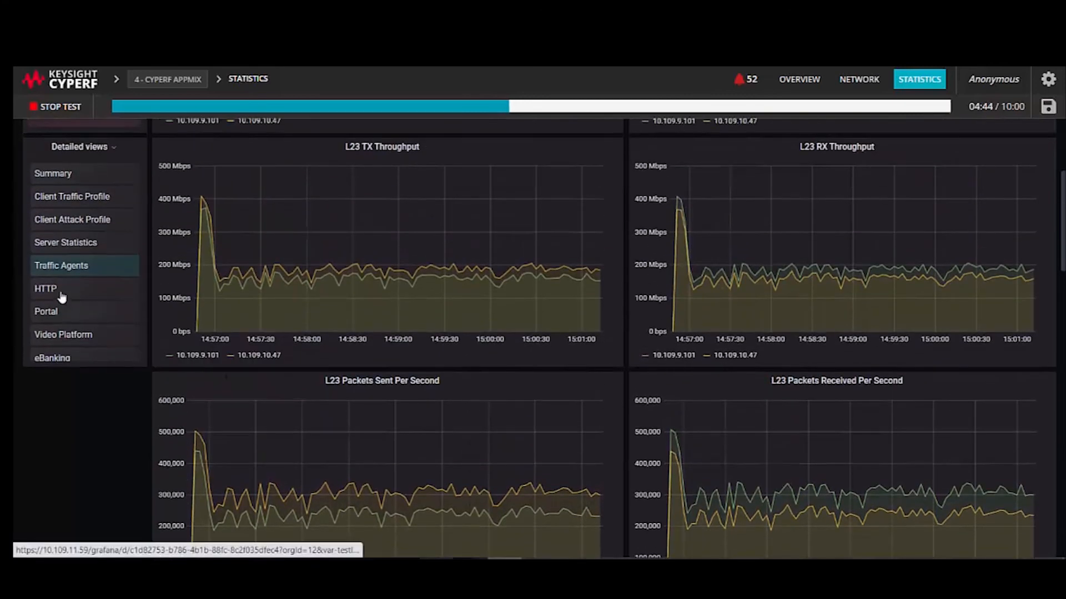
Step: Examine the HTTP client and server action statistics, and the Portal view's client, server and attack statistics
left_click(61, 295)
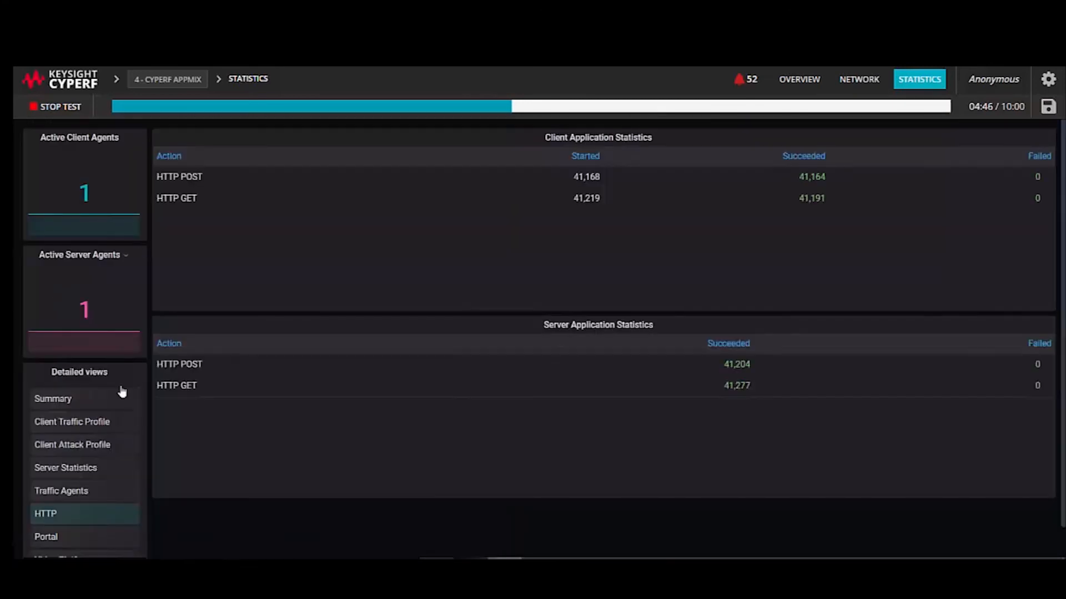
scroll(122, 392, "down", 1)
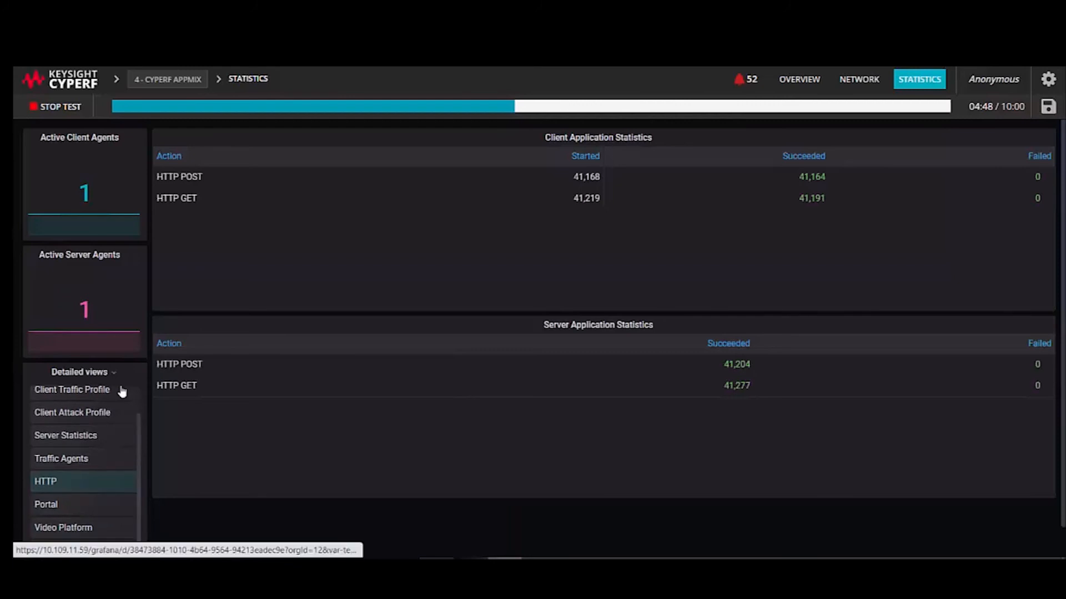
left_click(96, 510)
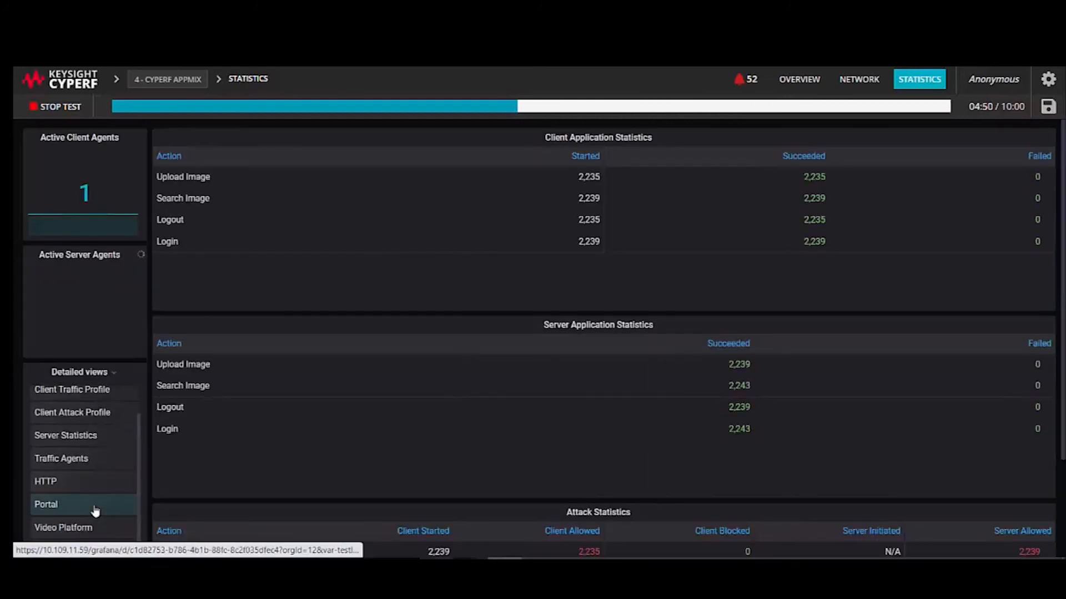
scroll(160, 426, "down", 1)
scroll(160, 426, "down", 1)
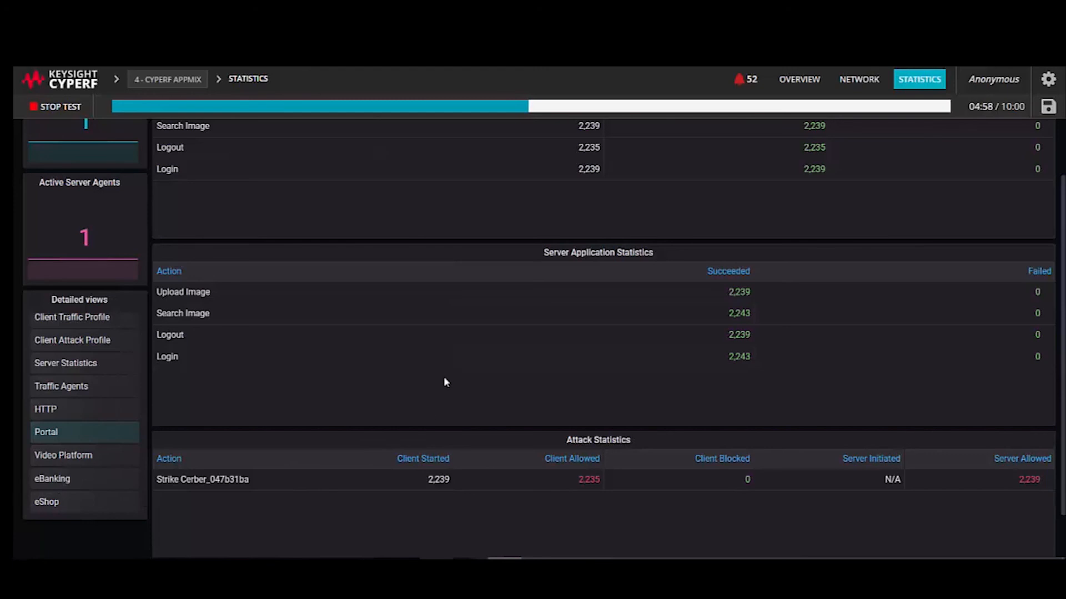
scroll(449, 371, "up", 2)
scroll(507, 340, "down", 1)
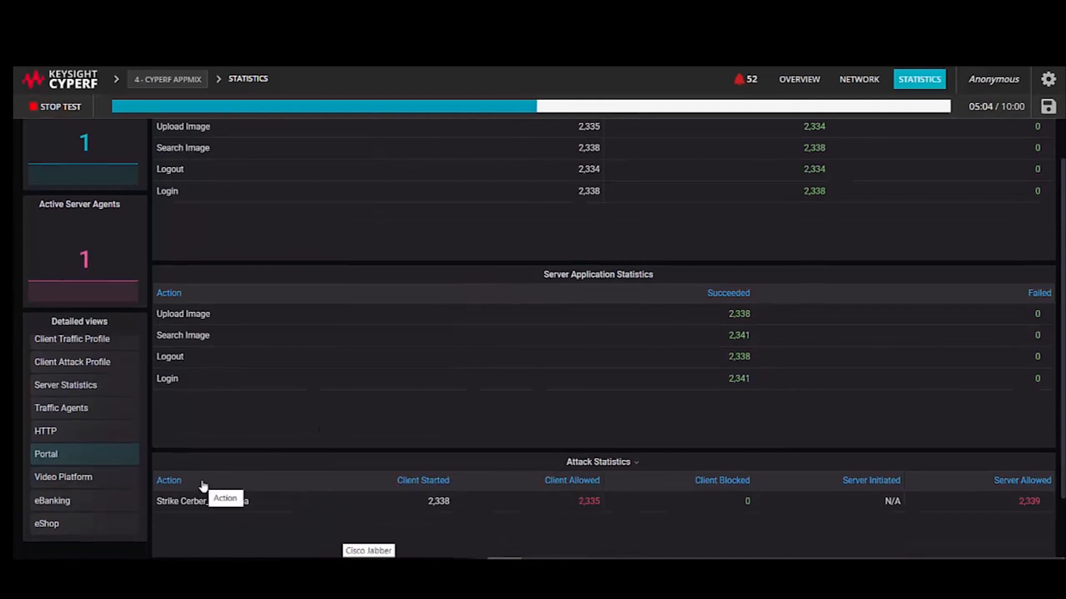
scroll(486, 375, "up", 2)
scroll(489, 373, "down", 1)
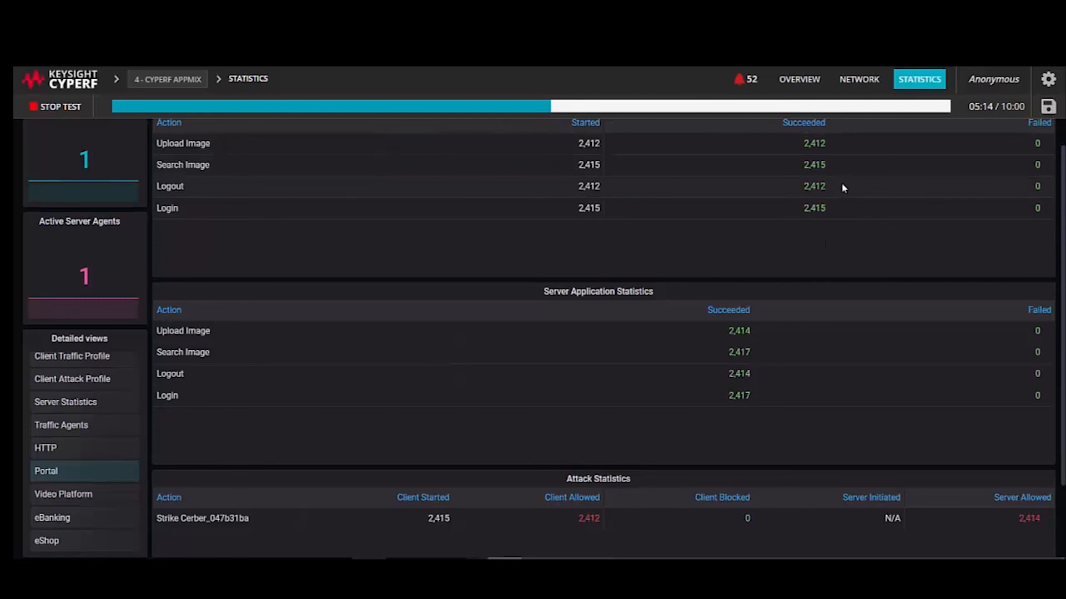
scroll(816, 281, "up", 1)
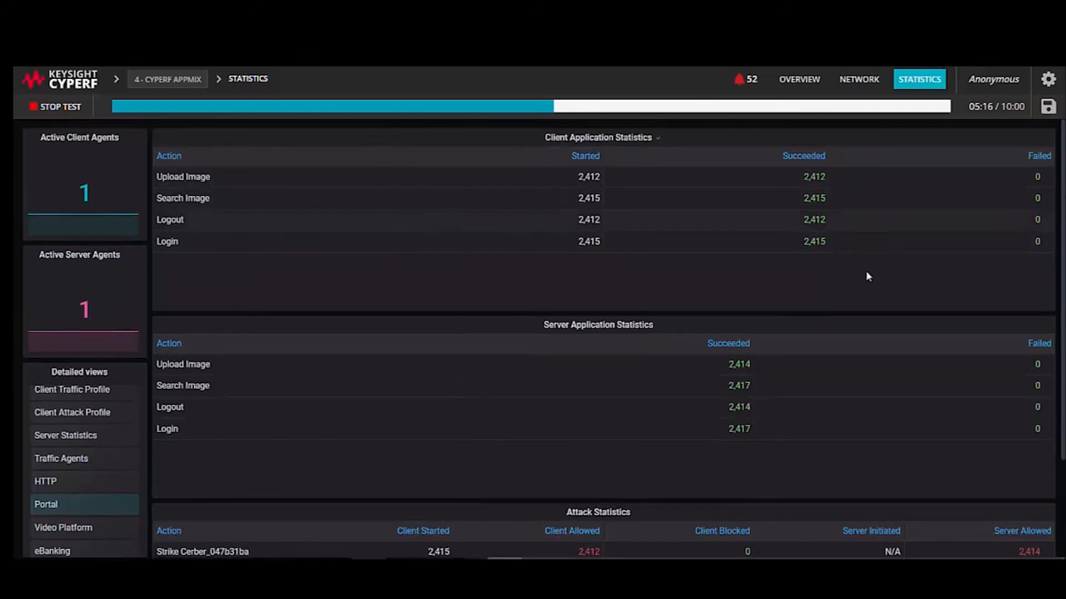
scroll(734, 305, "down", 3)
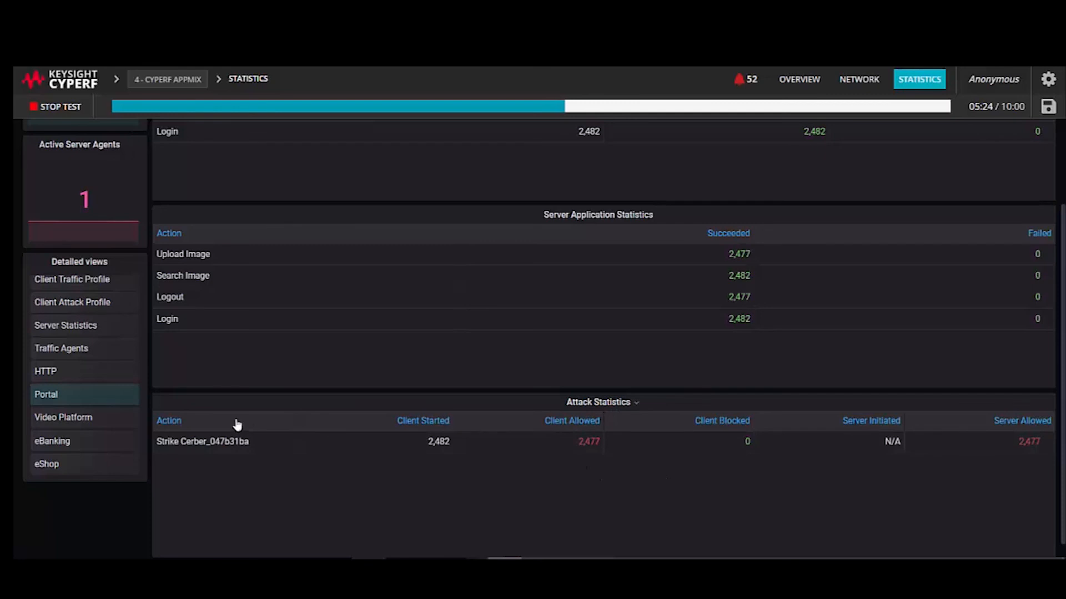
Step: Examine the client and server action statistics for the Video Platform application
left_click(131, 427)
scroll(111, 499, "down", 1)
left_click(109, 526)
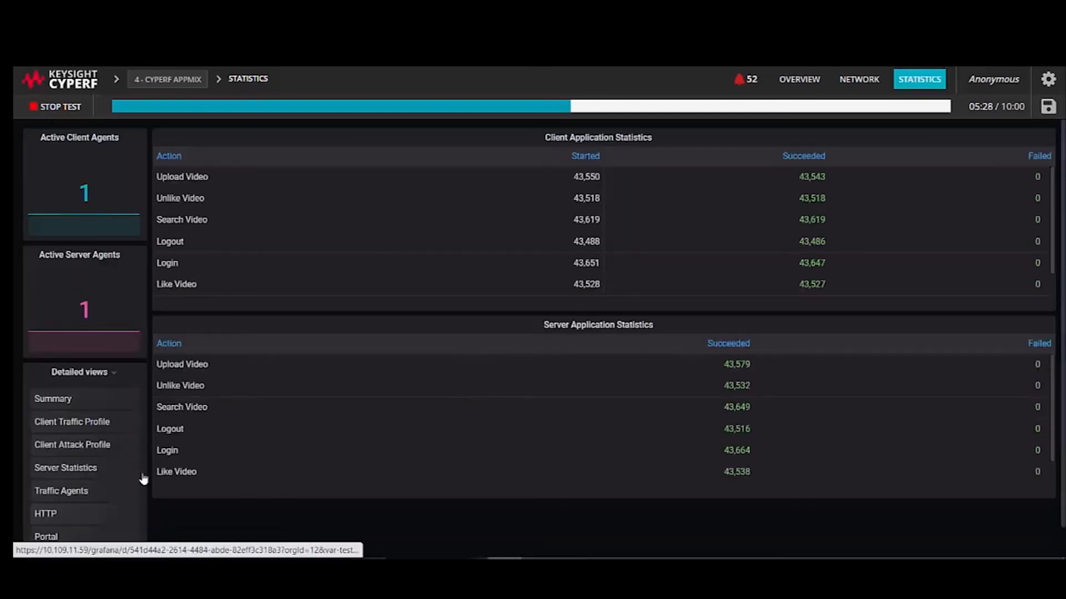
scroll(143, 466, "down", 1)
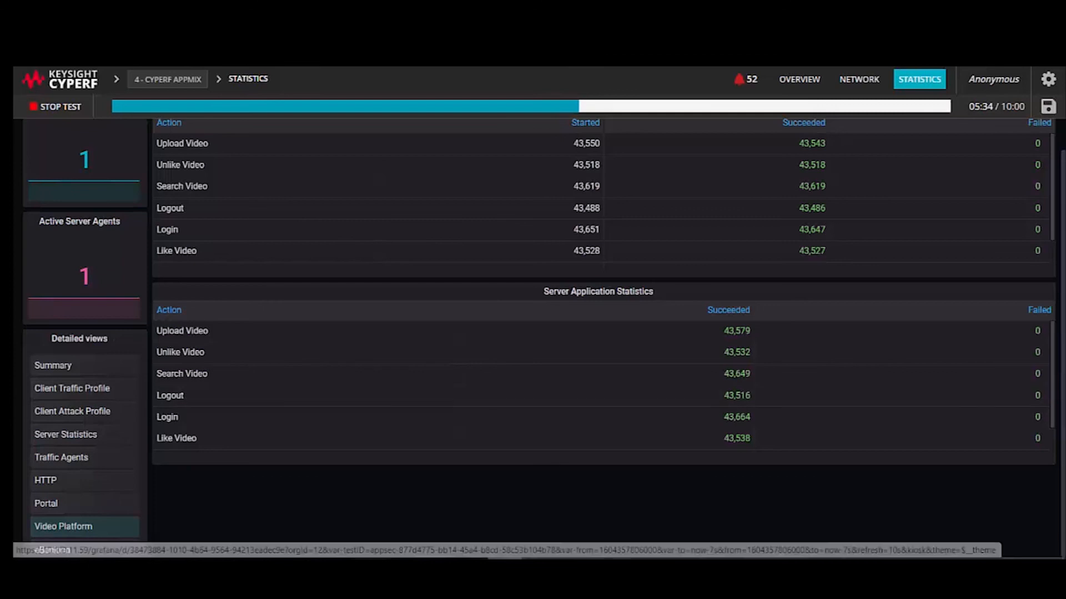
left_click(708, 569)
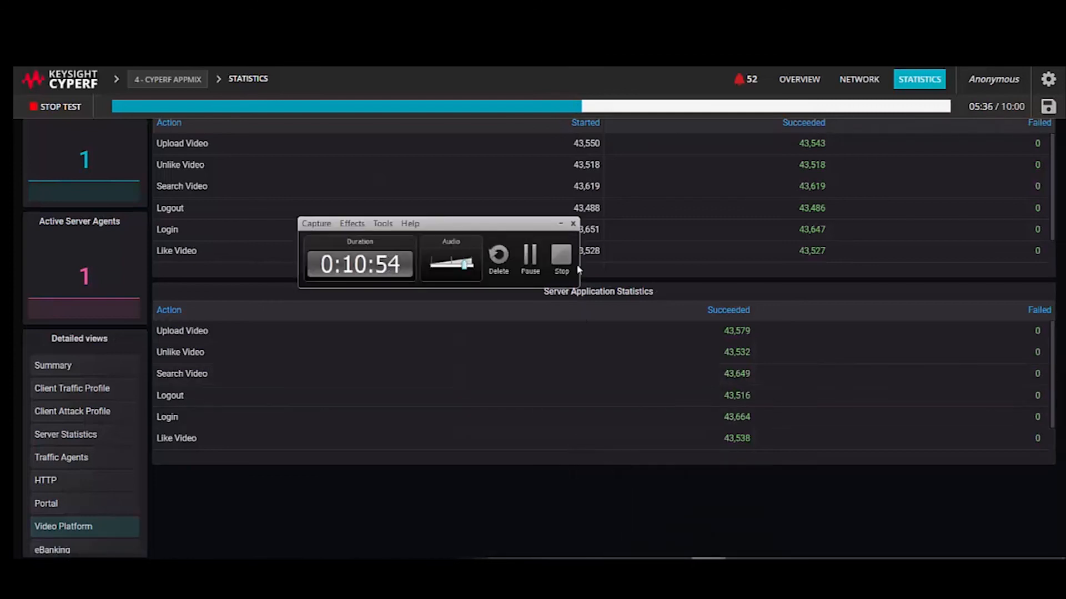
left_click(561, 257)
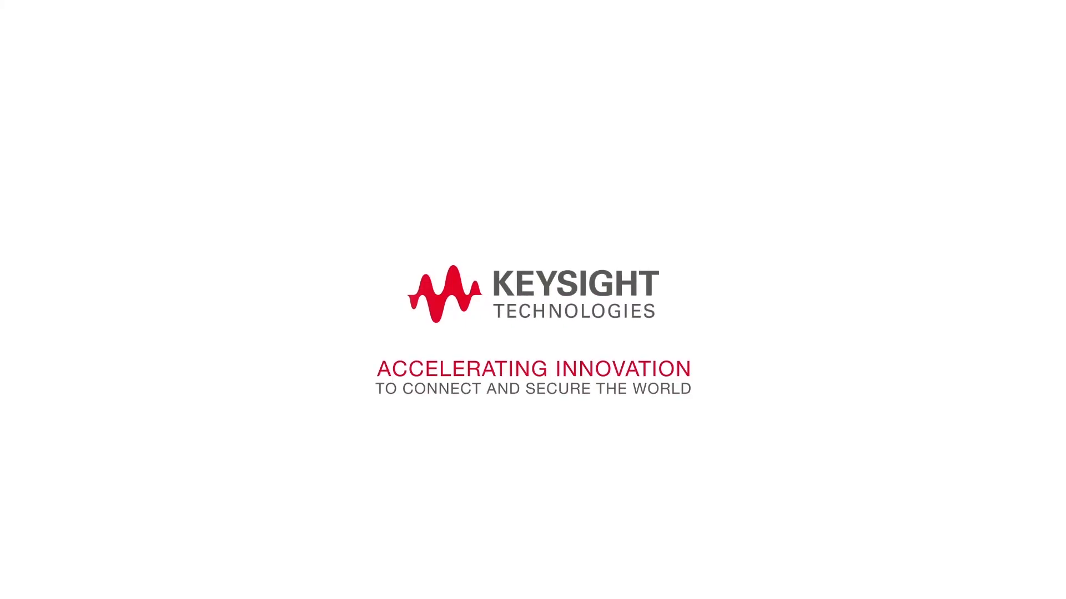